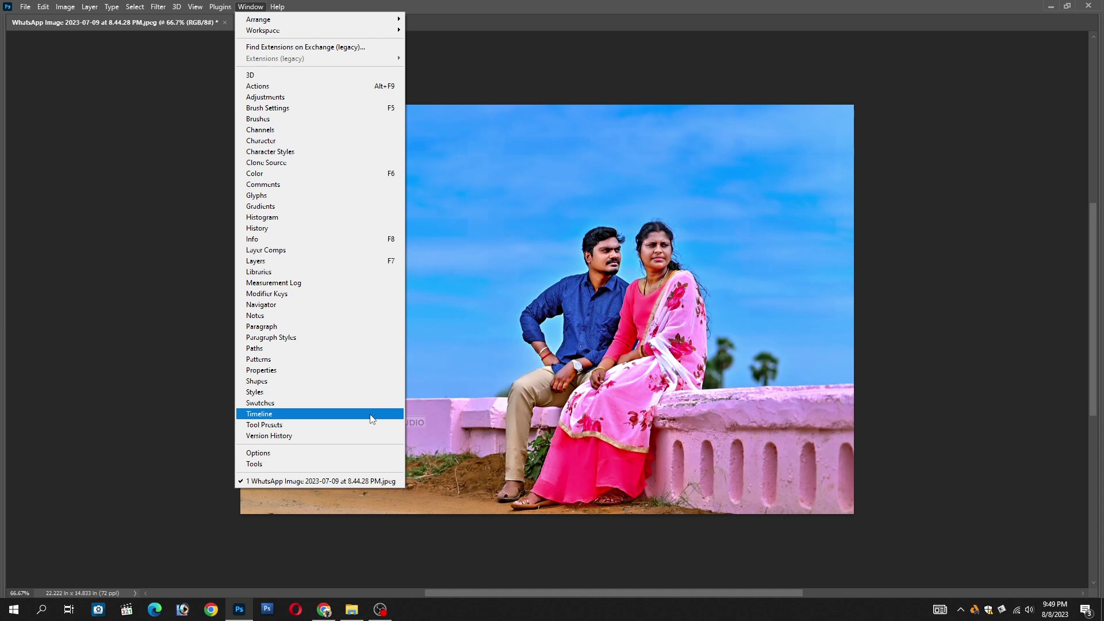
Step: Arrange the Layers, History, Brush Settings and Character panels around the open couple photo
{"action": "left_click", "coordinate": [555, 405]}
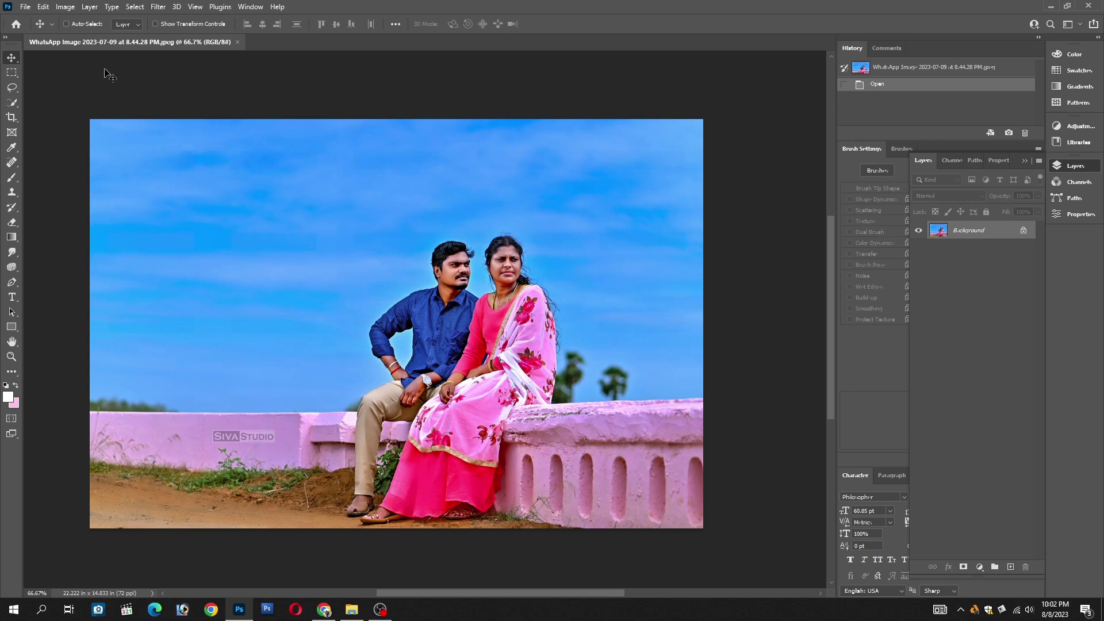
Step: Apply Sky Replacement with a sunset sky, warming its Temperature to 56
{"action": "left_click", "coordinate": [43, 7]}
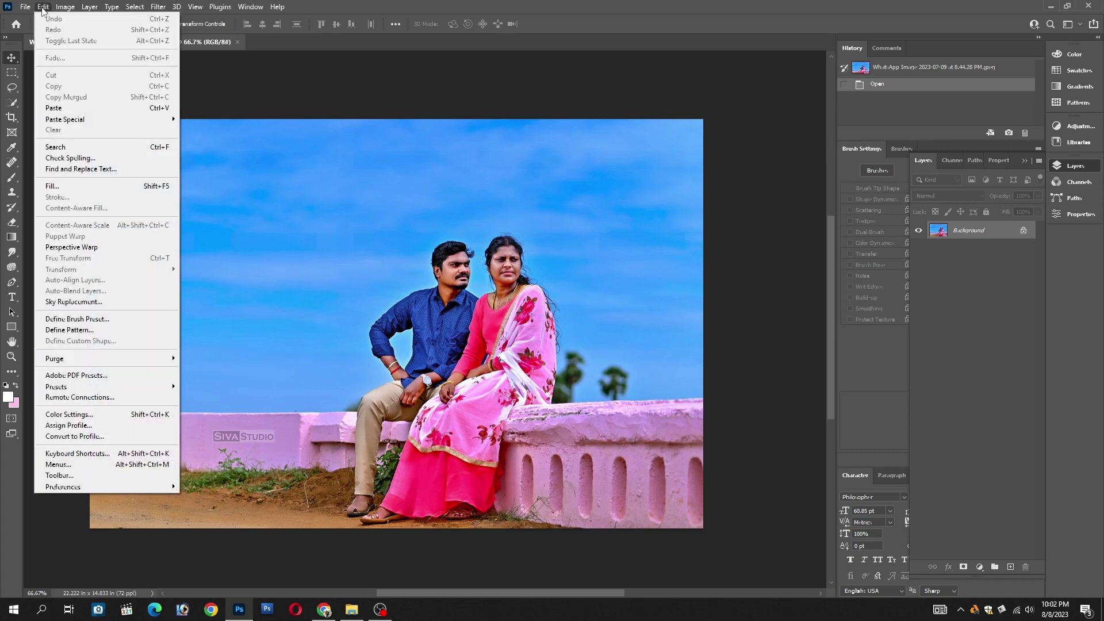
{"action": "left_click", "coordinate": [121, 300]}
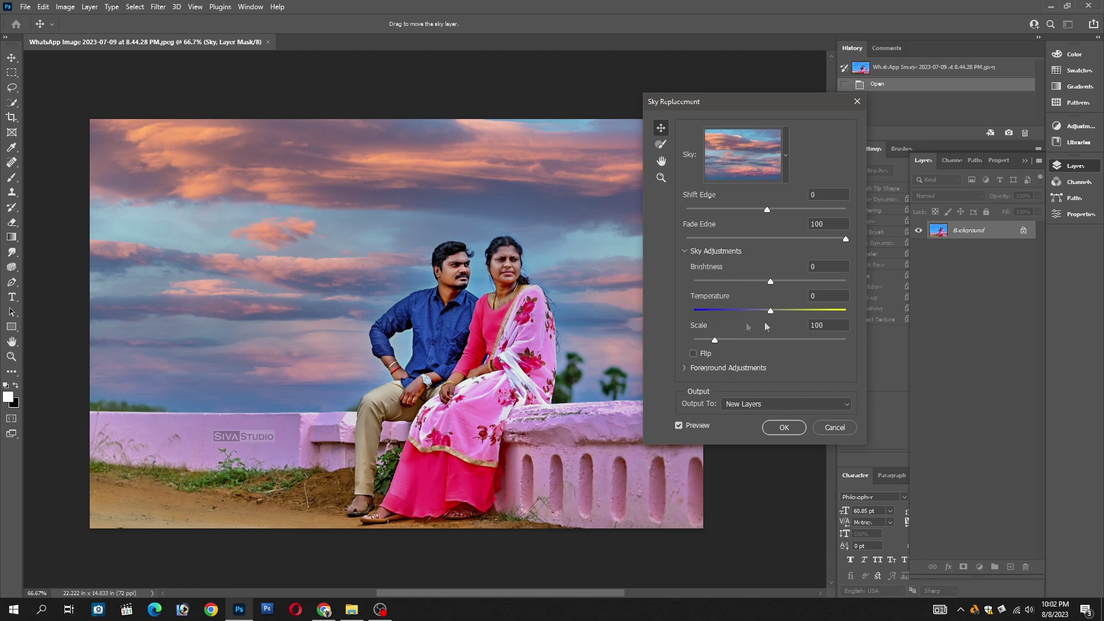
{"action": "mouse_move", "coordinate": [771, 311]}
{"action": "left_mouse_down"}
{"action": "mouse_move", "coordinate": [812, 310]}
{"action": "mouse_move", "coordinate": [780, 311]}
{"action": "left_mouse_up"}
{"action": "left_click", "coordinate": [774, 429]}
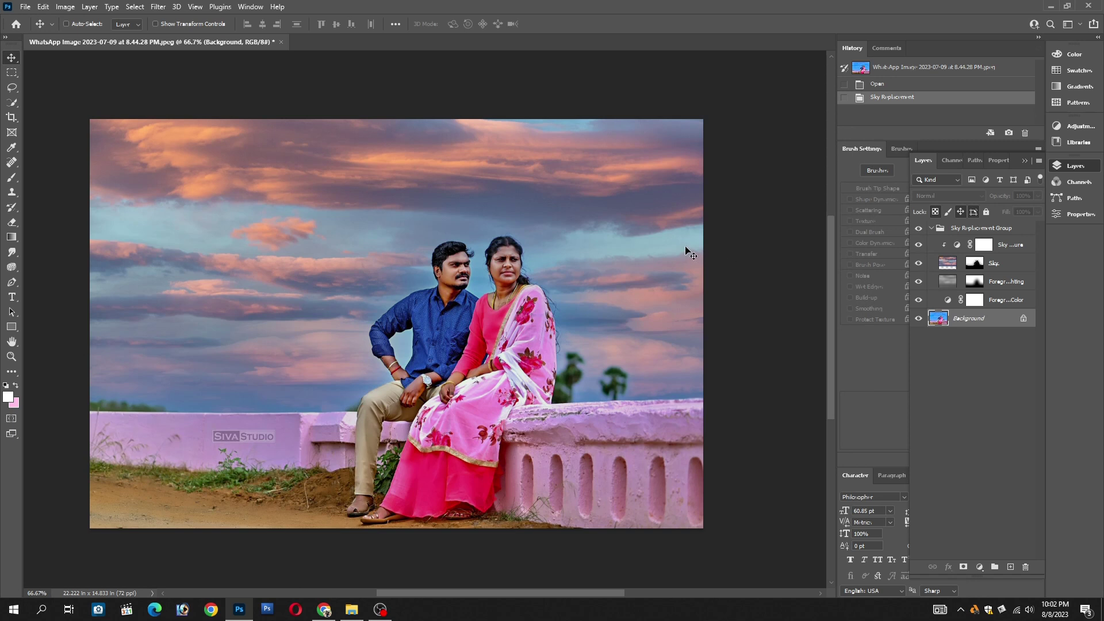
Step: Merge the visible layers and auto-select the couple with Select Subject
{"action": "key", "text": "ctrl+shift+e"}
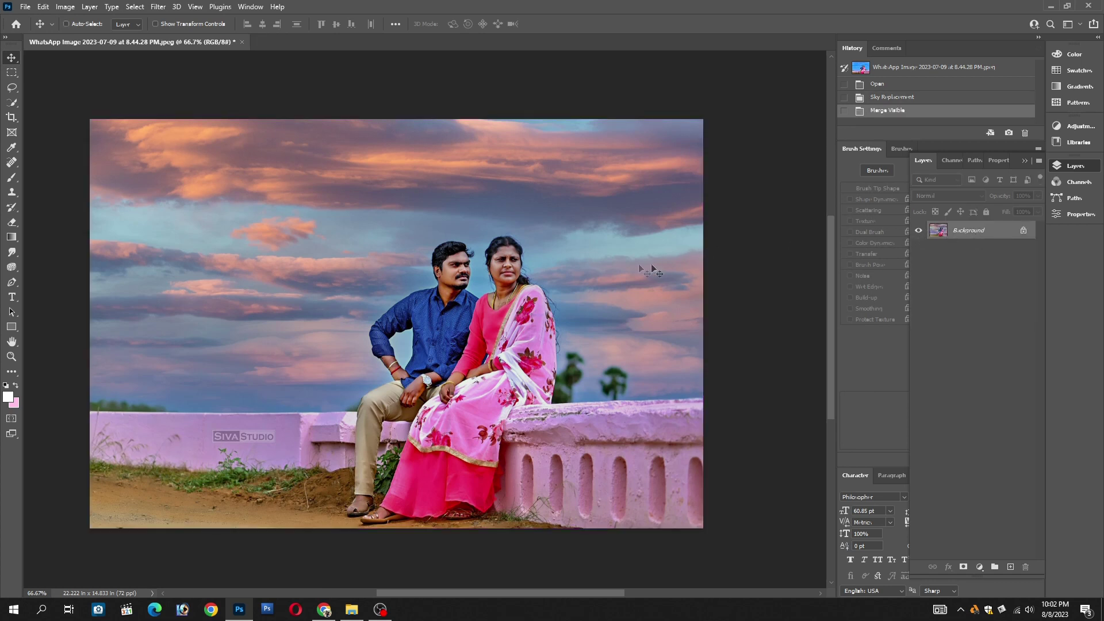
{"action": "left_click", "coordinate": [143, 8]}
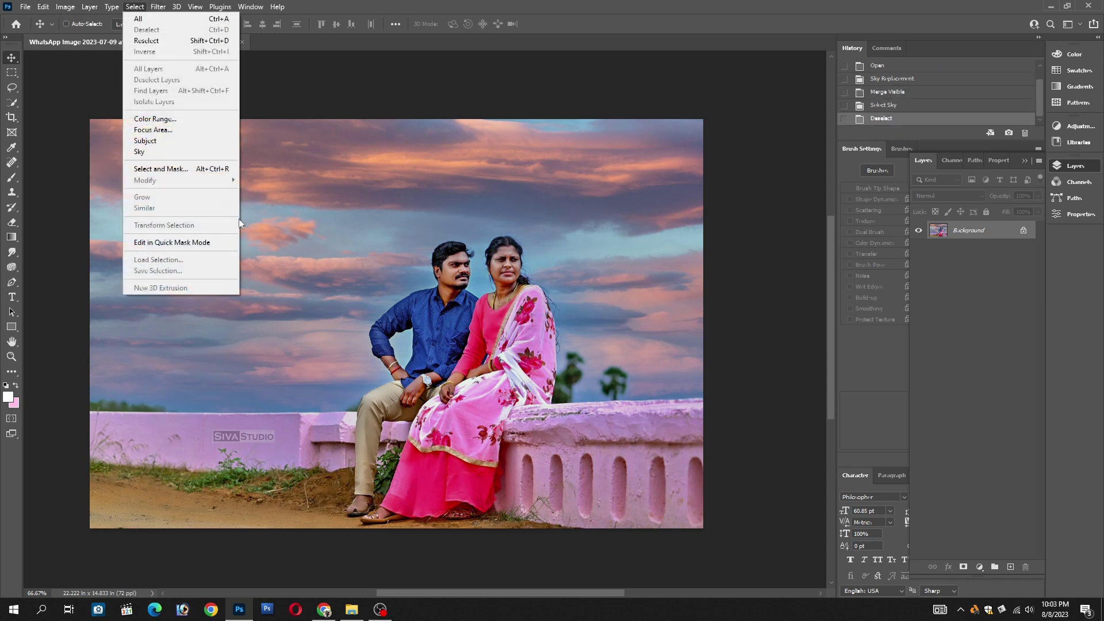
{"action": "left_click", "coordinate": [208, 148]}
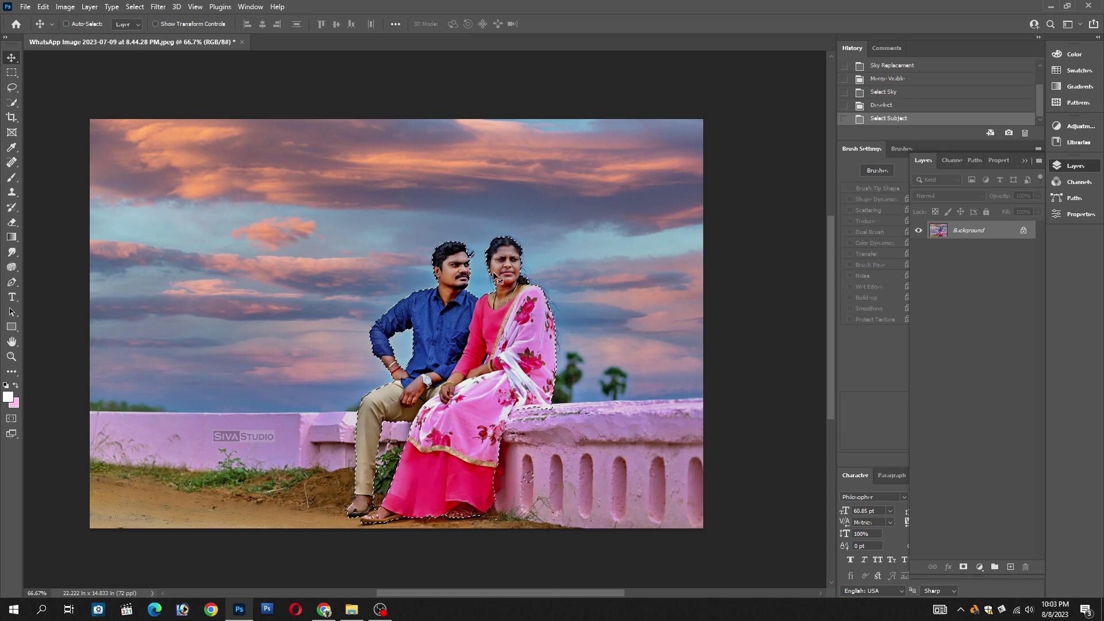
Step: Add the pink walls and ground to the selection and copy it onto Layer 1
{"action": "left_click", "coordinate": [12, 103]}
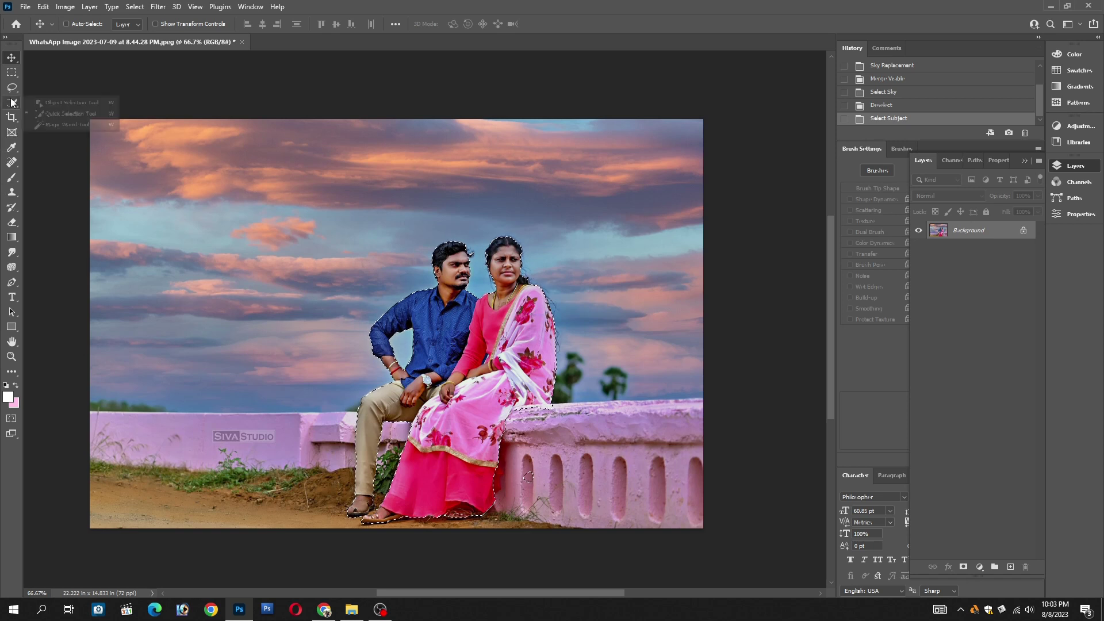
{"action": "left_click", "coordinate": [57, 114]}
{"action": "left_click_drag", "start_coordinate": [570, 463], "coordinate": [478, 500]}
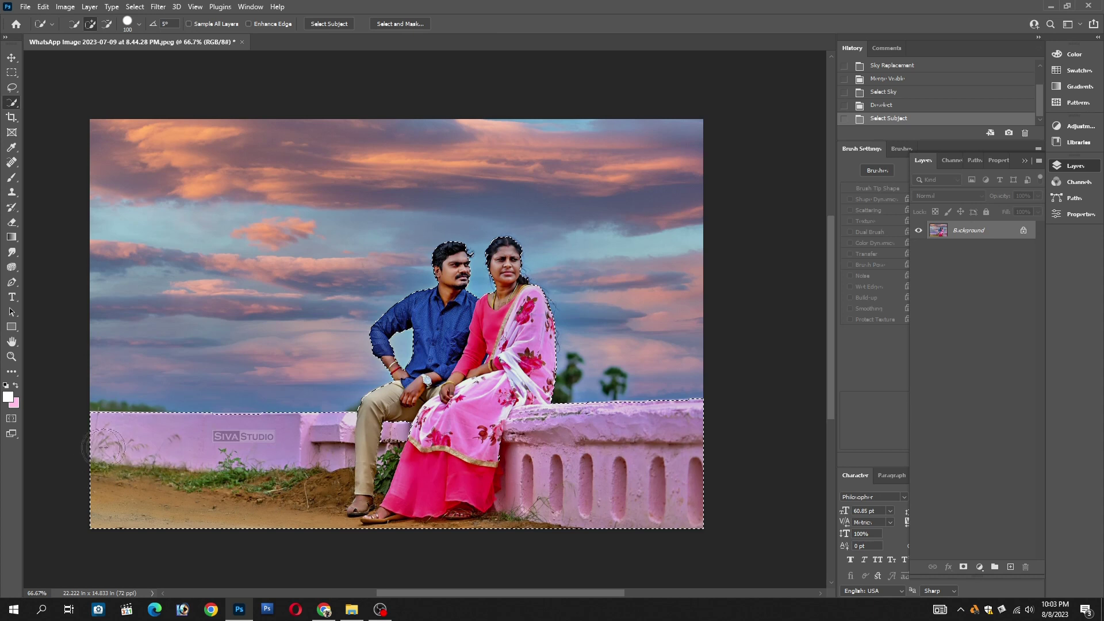
{"action": "left_click_drag", "start_coordinate": [92, 454], "coordinate": [314, 451]}
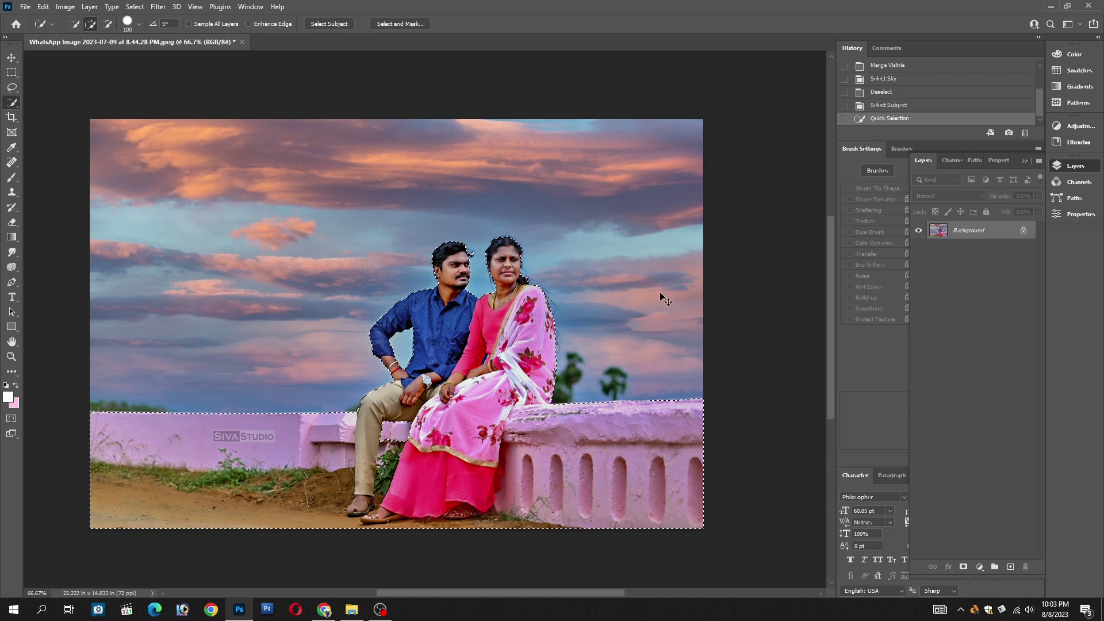
{"action": "key", "text": "ctrl+j"}
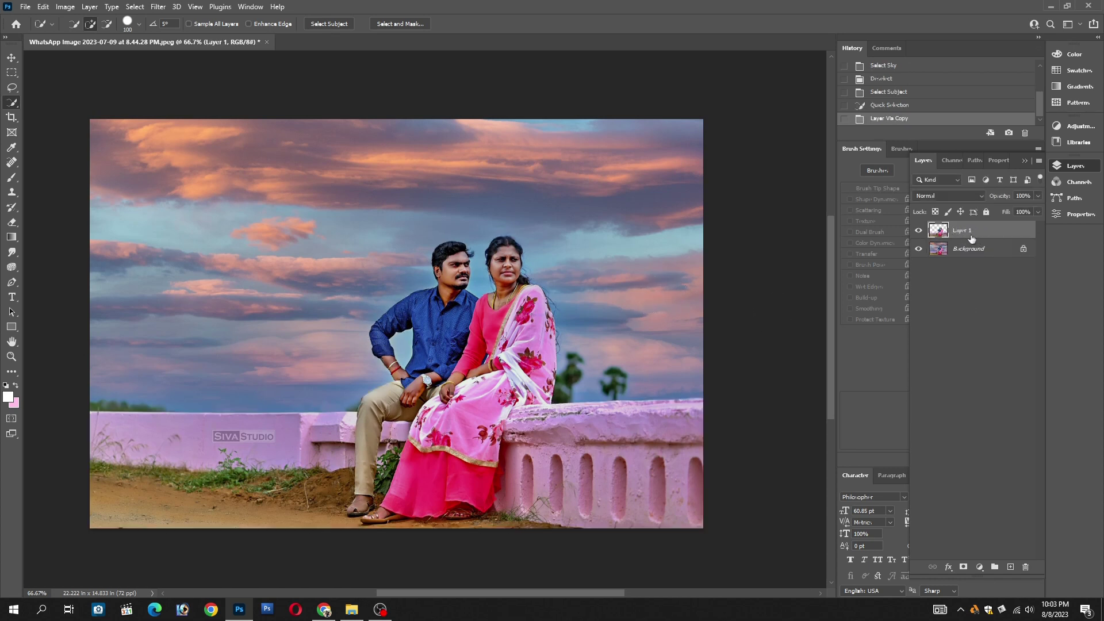
{"action": "left_click", "coordinate": [966, 253]}
Step: Select the sky from the Background layer, copy it to Layer 2, and display only that layer
{"action": "left_click", "coordinate": [136, 7]}
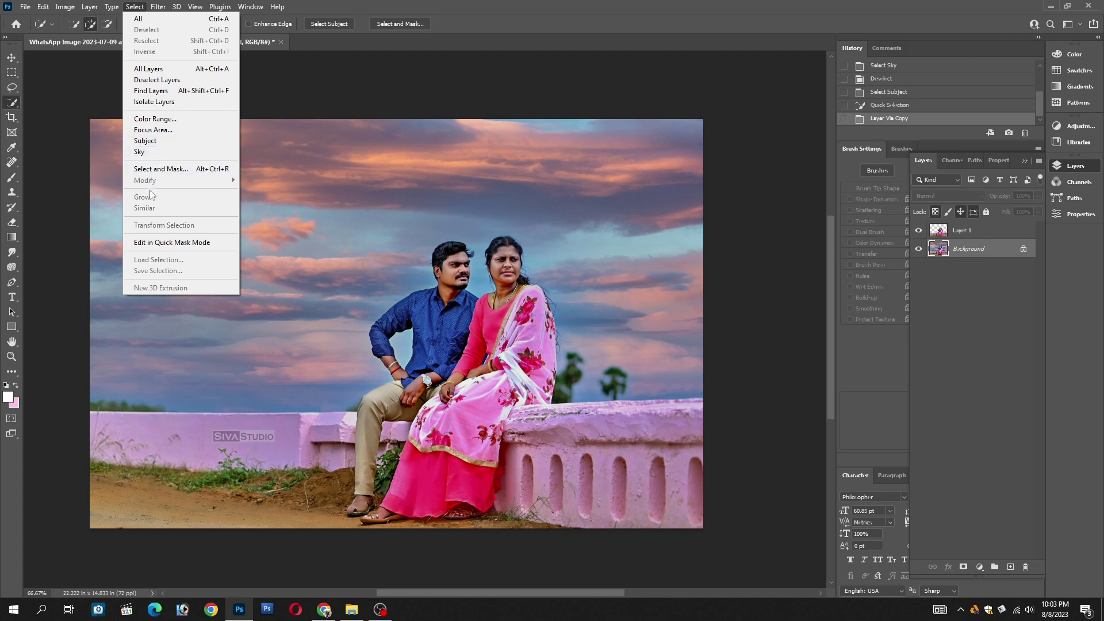
{"action": "left_click", "coordinate": [186, 153]}
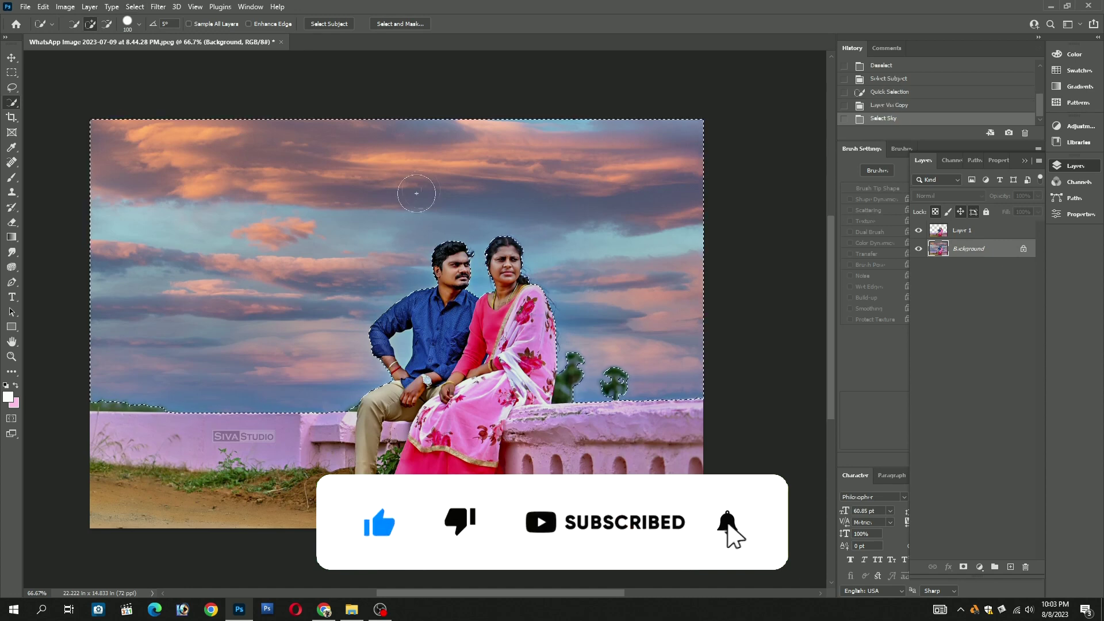
{"action": "key", "text": "ctrl+j"}
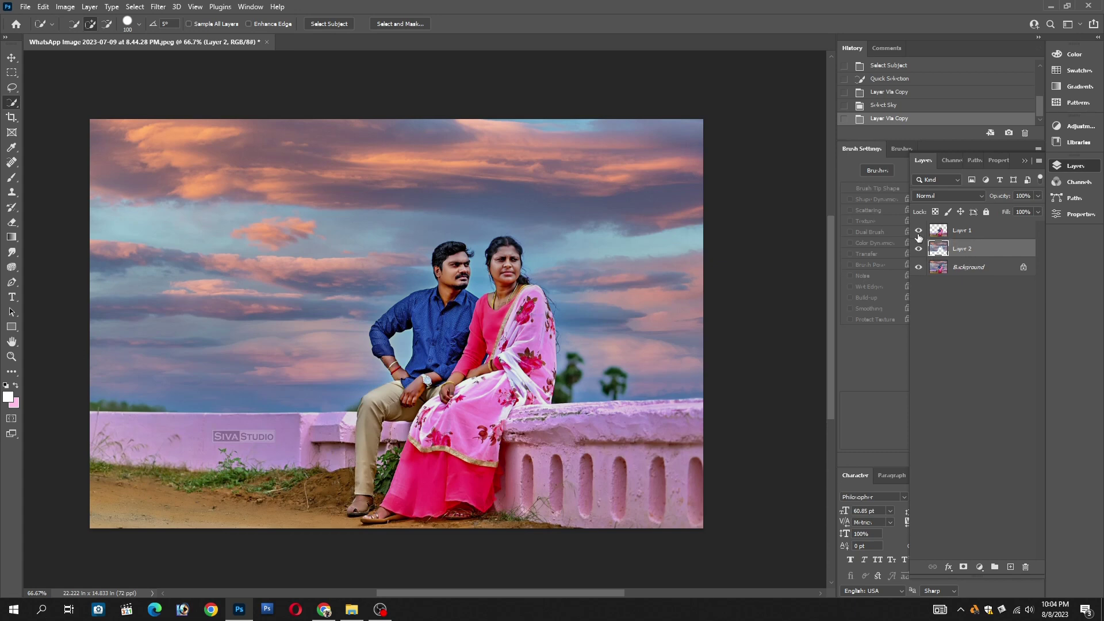
{"action": "left_click", "coordinate": [918, 267]}
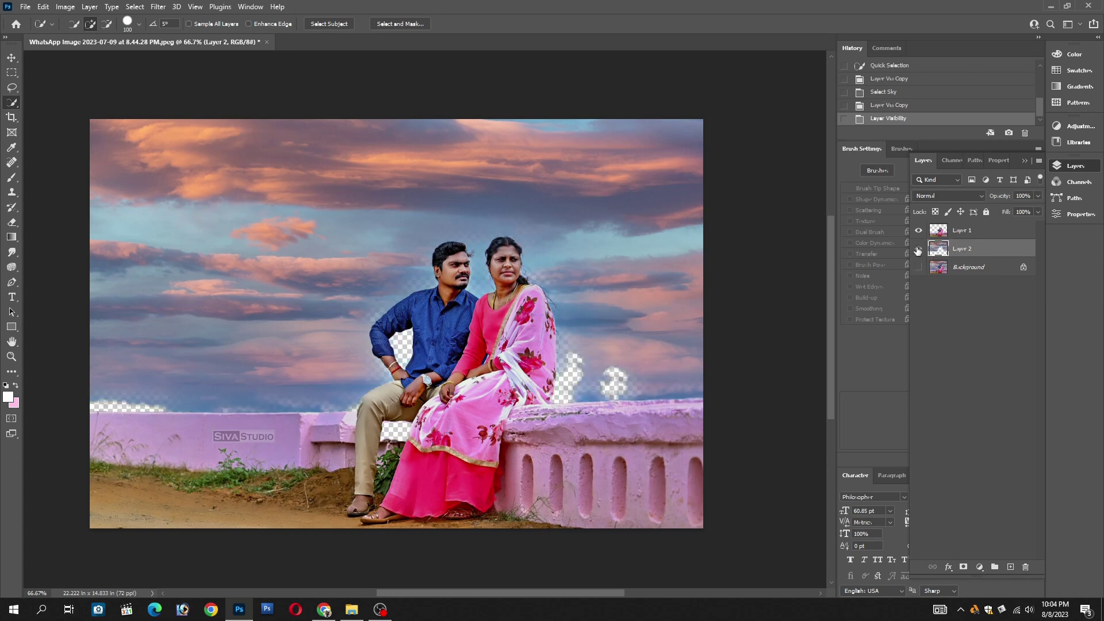
{"action": "left_click", "coordinate": [919, 248]}
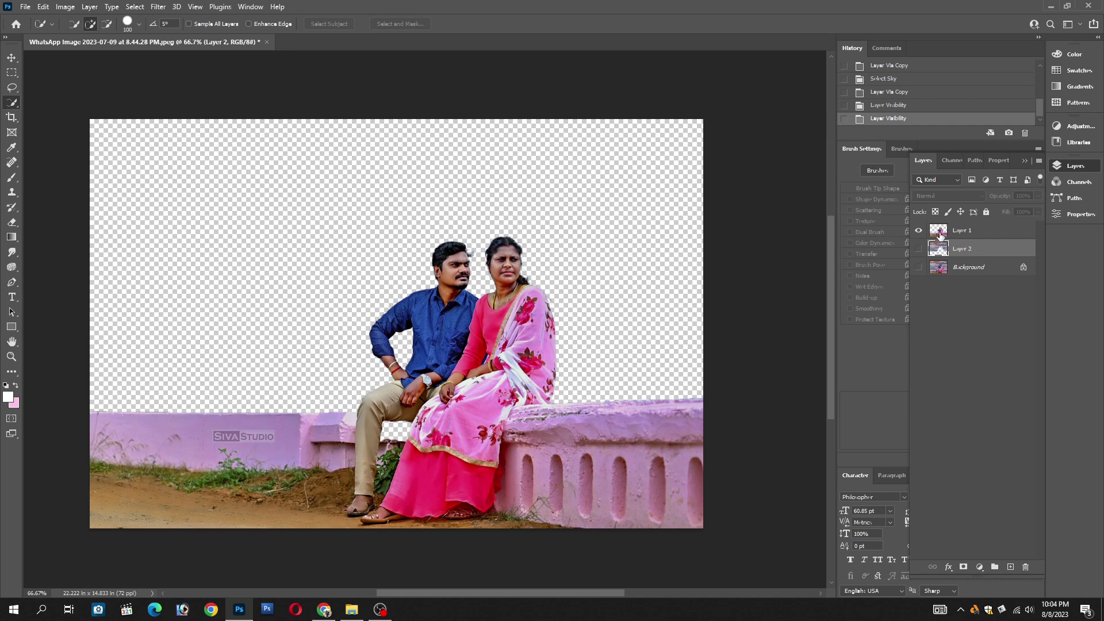
{"action": "left_click", "coordinate": [918, 249]}
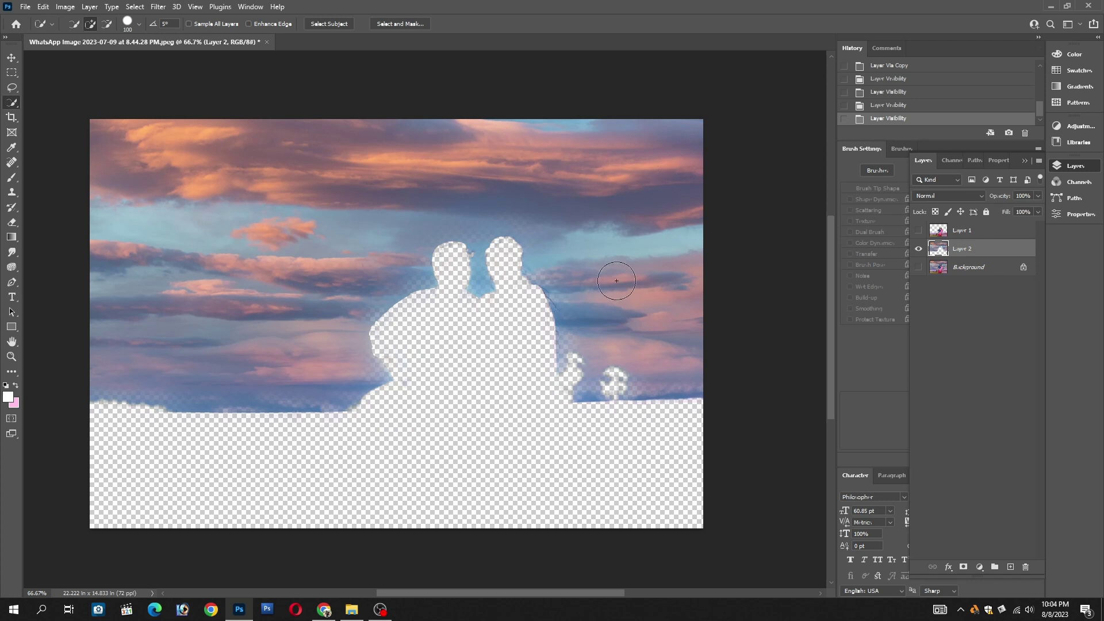
Step: Zoom in on the couple and toggle layer visibility to inspect the sky cutout
{"action": "left_click", "coordinate": [505, 291]}
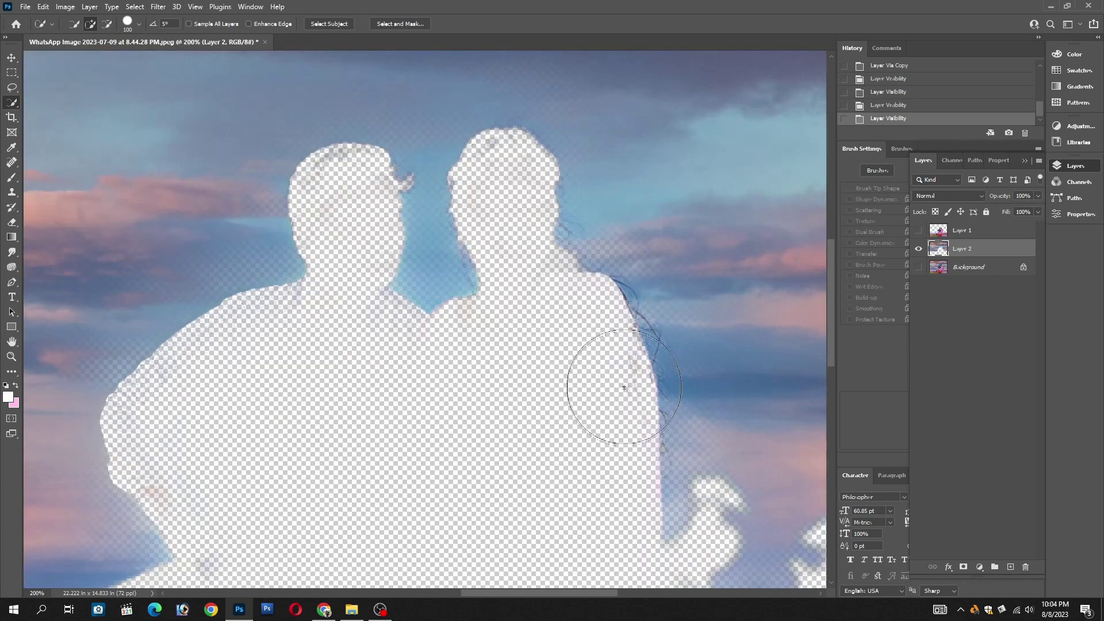
{"action": "left_click", "coordinate": [919, 267]}
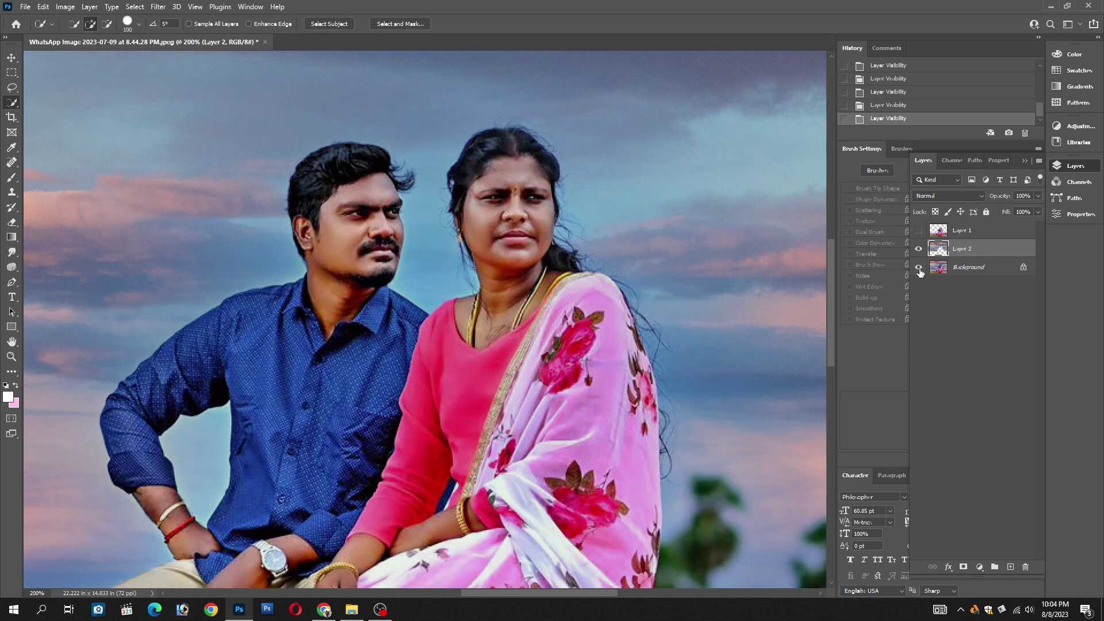
{"action": "left_click", "coordinate": [919, 267]}
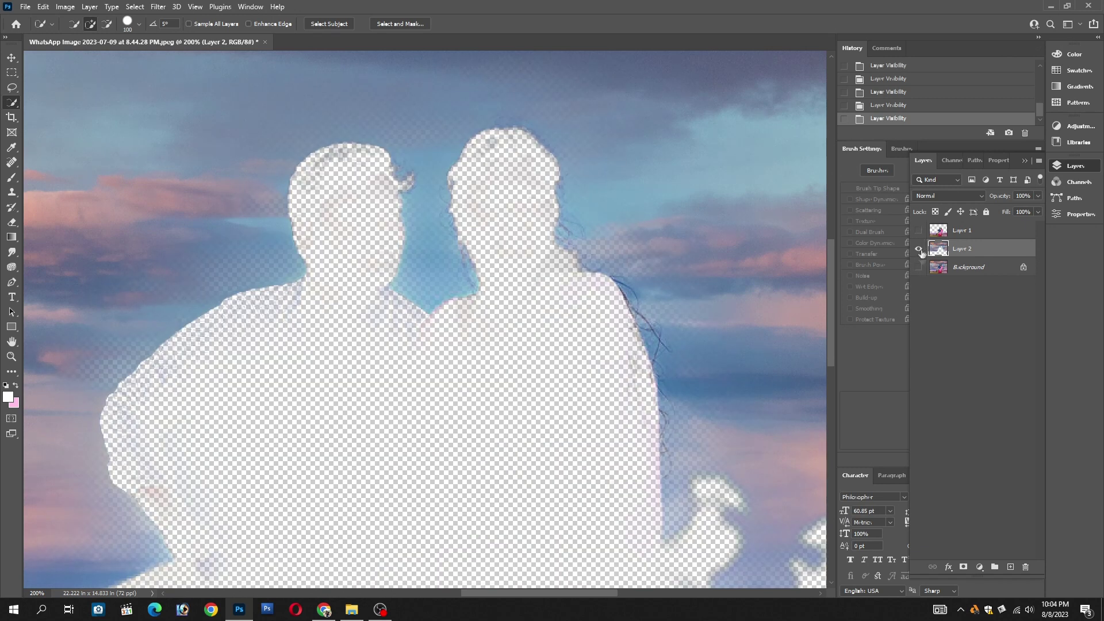
{"action": "left_click", "coordinate": [919, 249]}
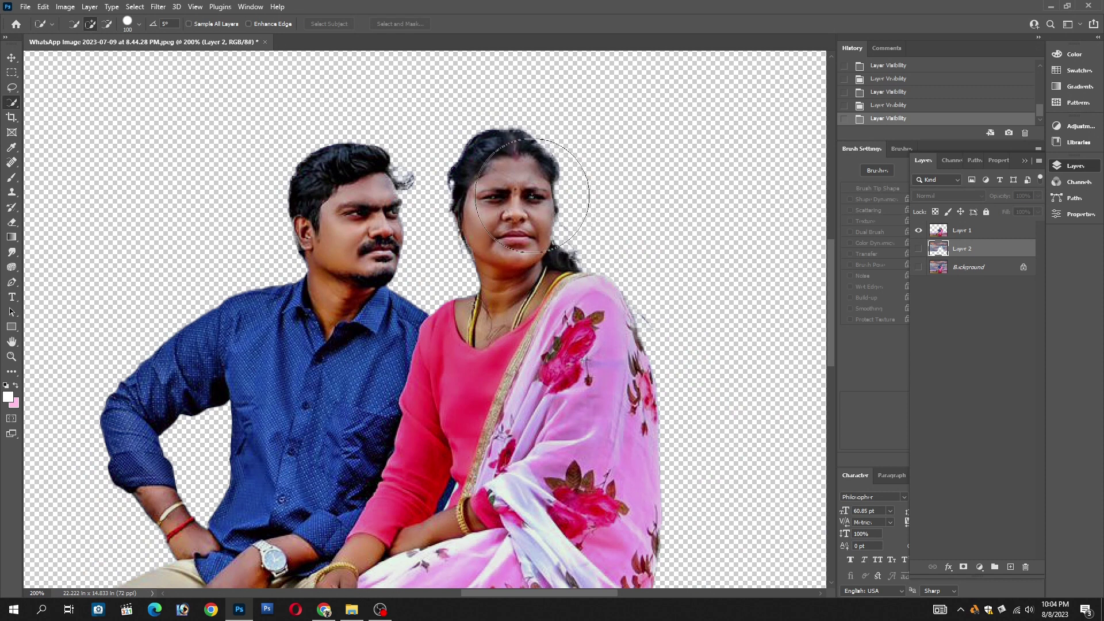
{"action": "left_click", "coordinate": [919, 231]}
{"action": "left_click", "coordinate": [918, 249]}
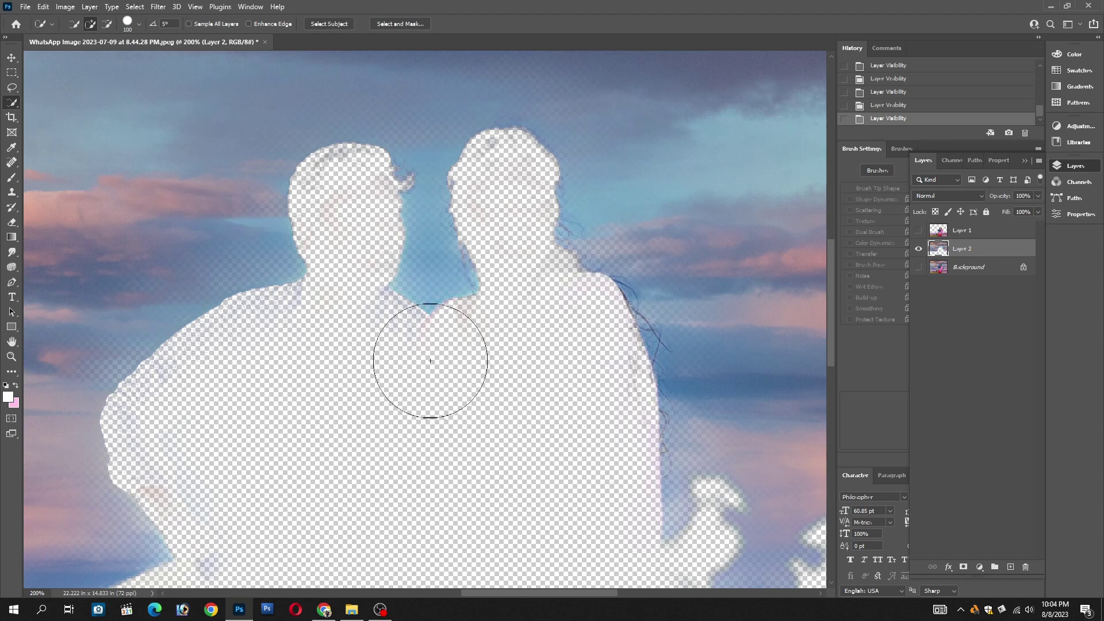
Step: Erase Layer 2's sky fringe around the heads and shoulders, then show all layers again
{"action": "key", "text": "e"}
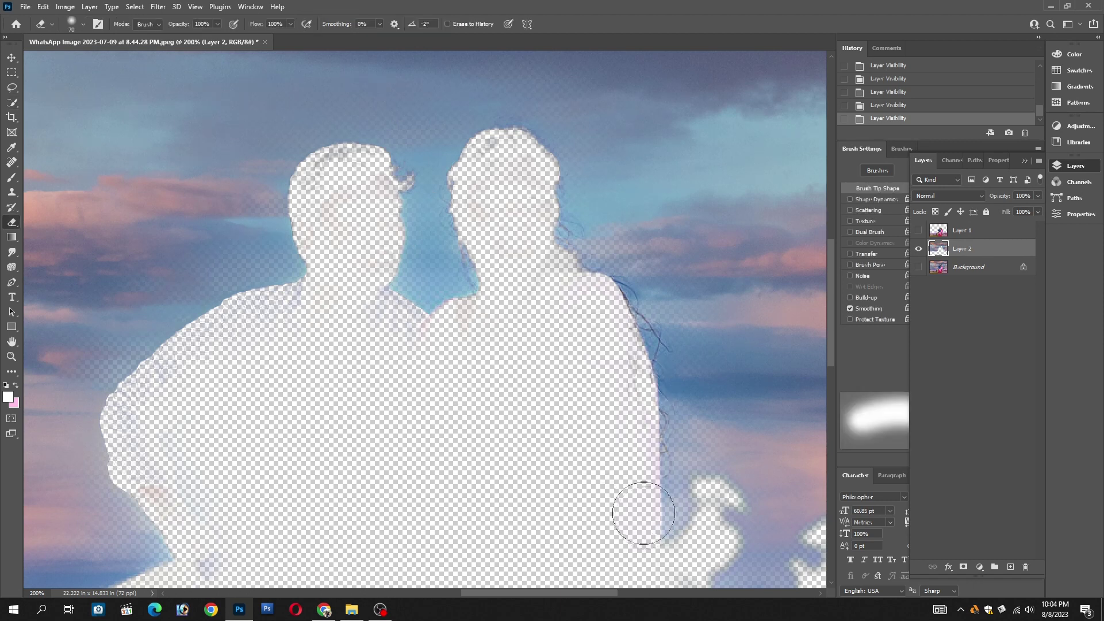
{"action": "mouse_move", "coordinate": [641, 491]}
{"action": "left_mouse_down"}
{"action": "mouse_move", "coordinate": [566, 233]}
{"action": "mouse_move", "coordinate": [386, 174]}
{"action": "left_mouse_up"}
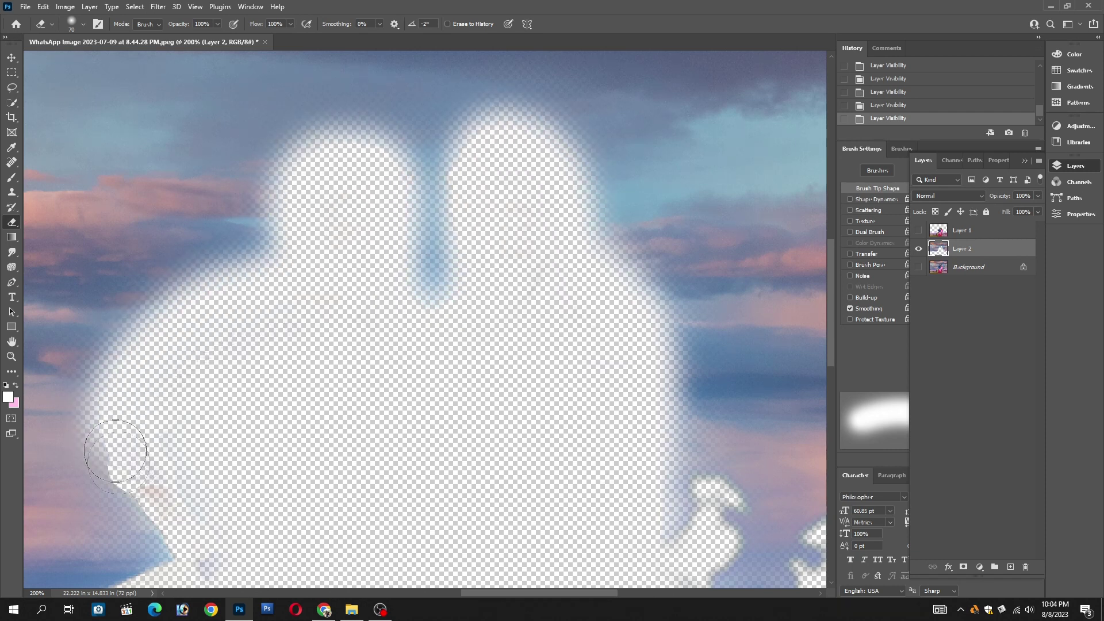
{"action": "left_click_drag", "start_coordinate": [386, 175], "coordinate": [190, 569]}
{"action": "key", "text": "ctrl+minus"}
{"action": "key", "text": "ctrl+minus"}
{"action": "key", "text": "ctrl+minus"}
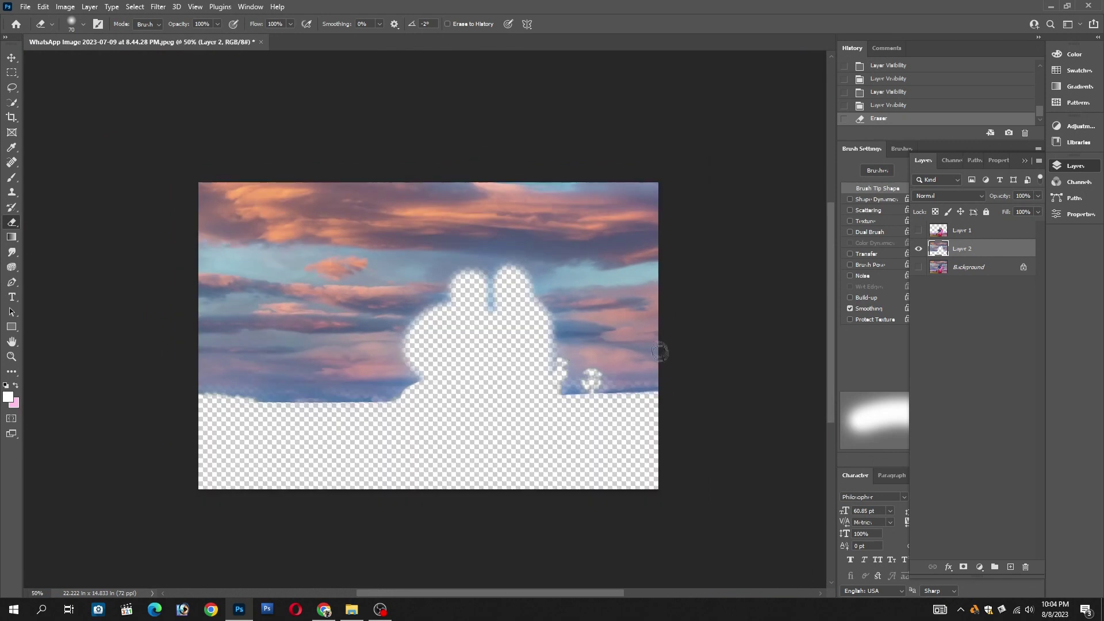
{"action": "left_click", "coordinate": [918, 249], "text": "alt"}
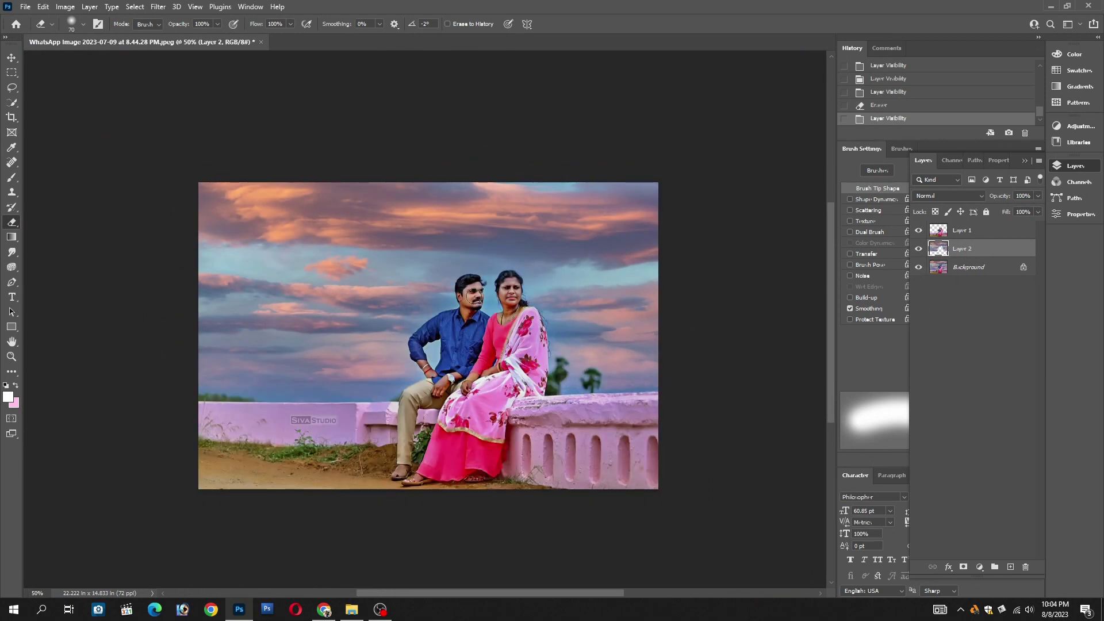
{"action": "key", "text": "v"}
{"action": "key", "text": "ctrl+plus"}
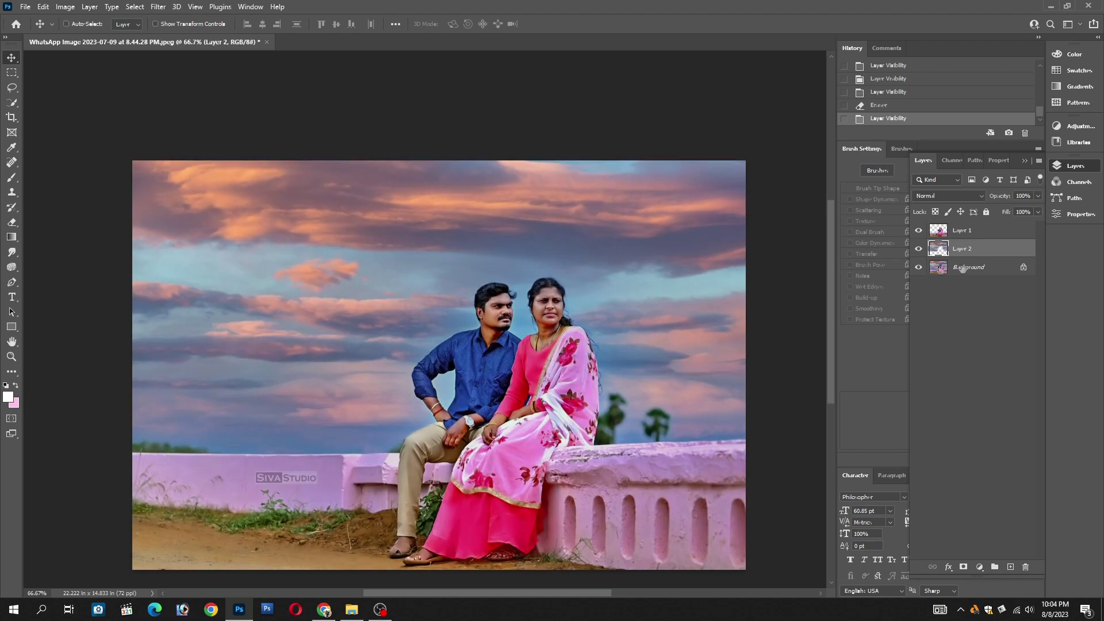
Step: Convert Layer 2 and Layer 1 to Smart Objects
{"action": "right_click", "coordinate": [965, 251]}
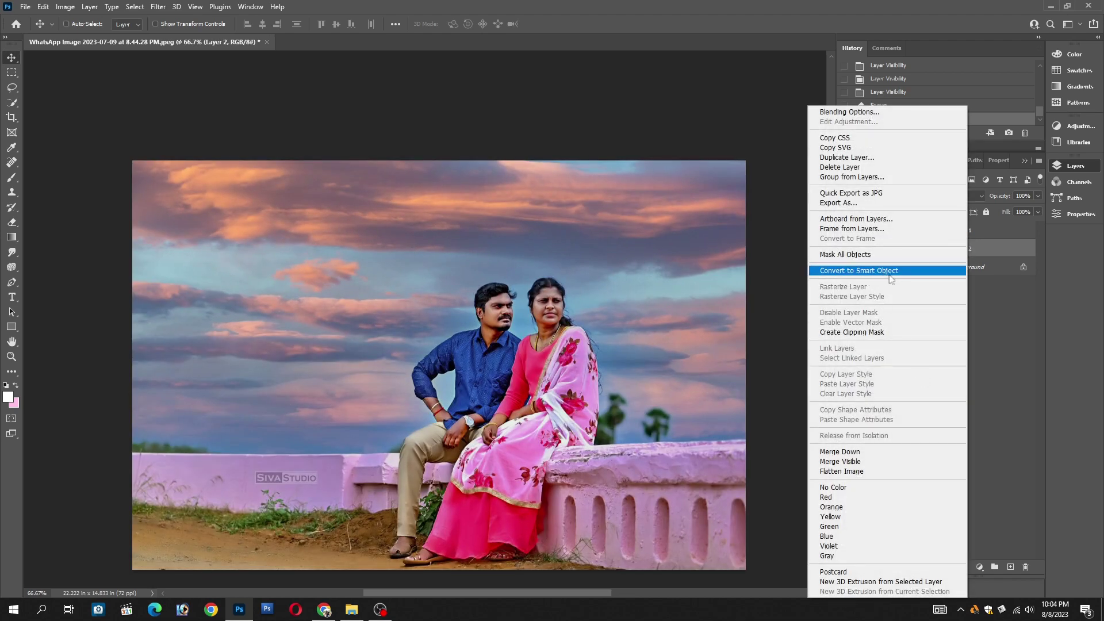
{"action": "left_click", "coordinate": [972, 230], "text": "ctrl"}
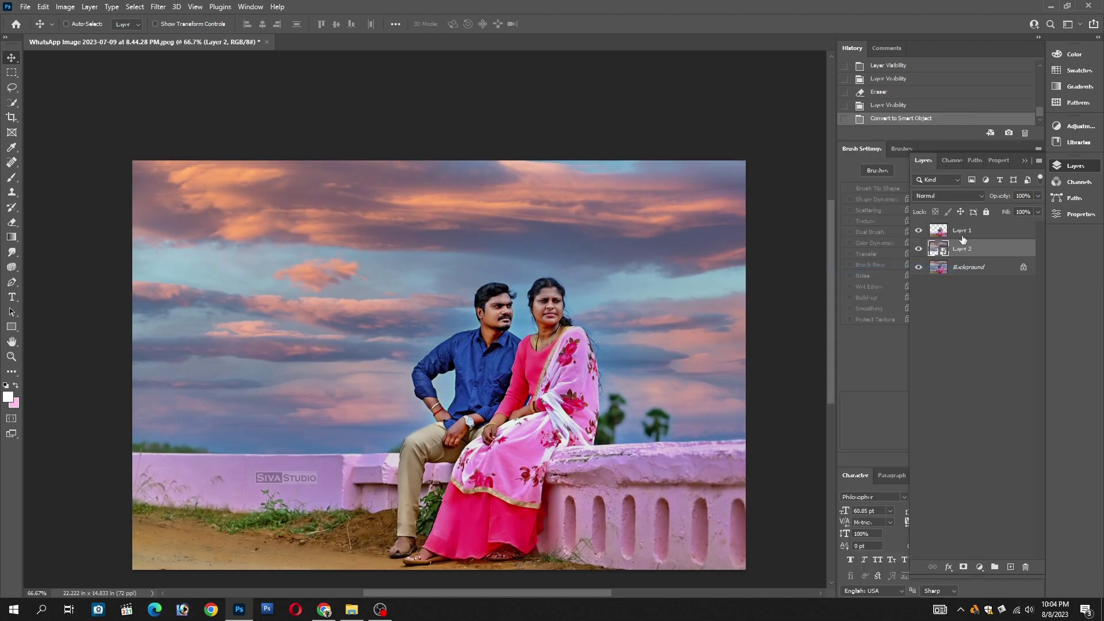
{"action": "right_click", "coordinate": [971, 230]}
{"action": "left_click", "coordinate": [907, 271]}
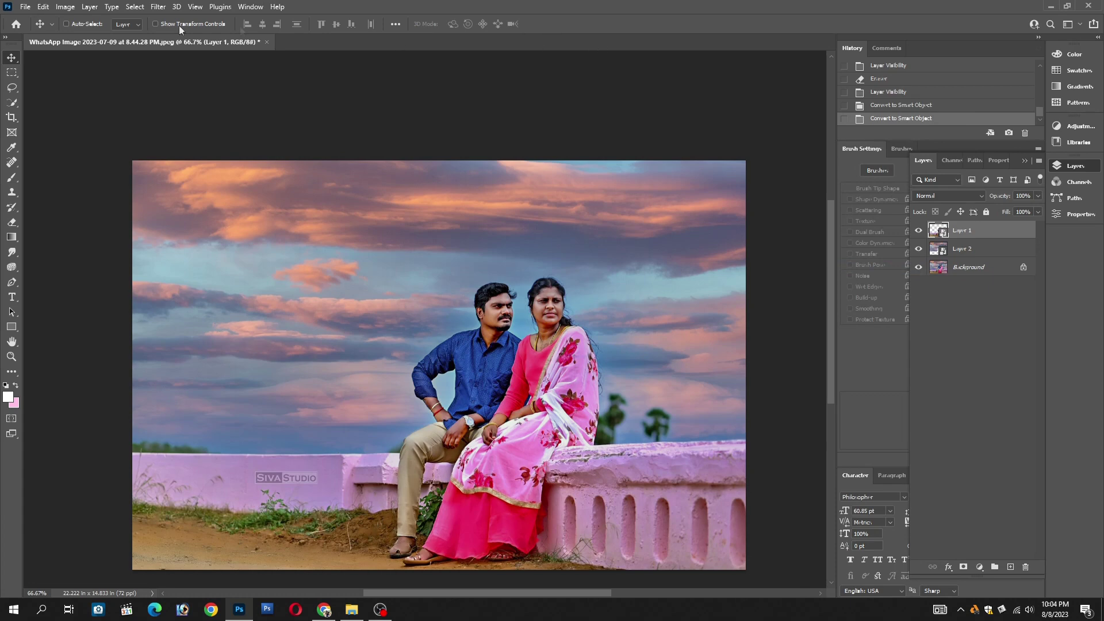
Step: Create a video timeline and enable the Transform stopwatch on Layer 2's expanded track
{"action": "left_click", "coordinate": [250, 7]}
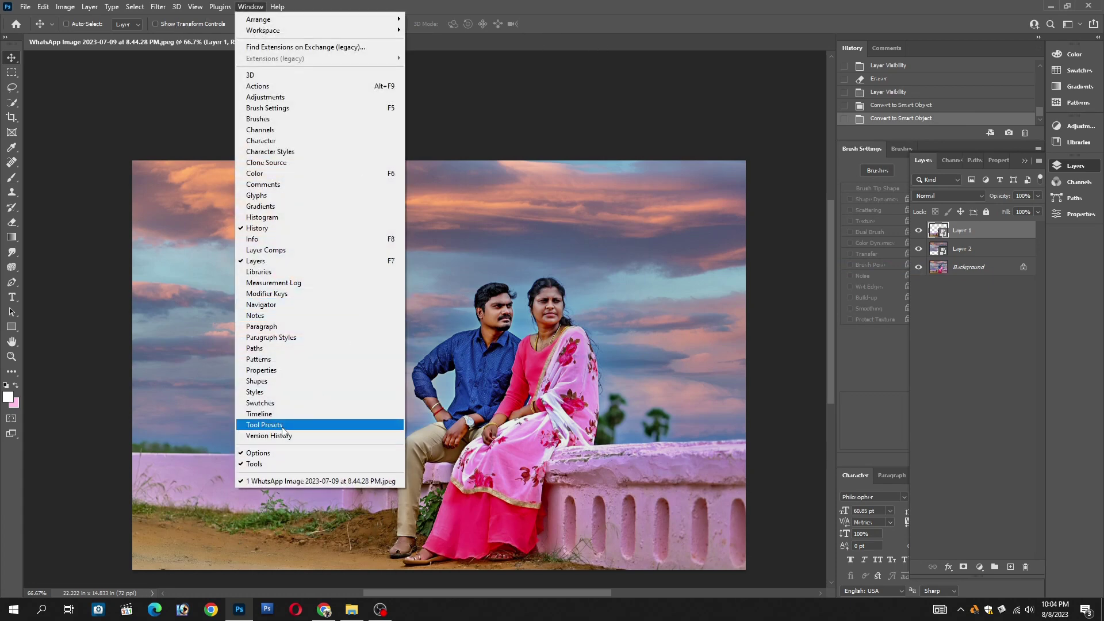
{"action": "left_click", "coordinate": [282, 415]}
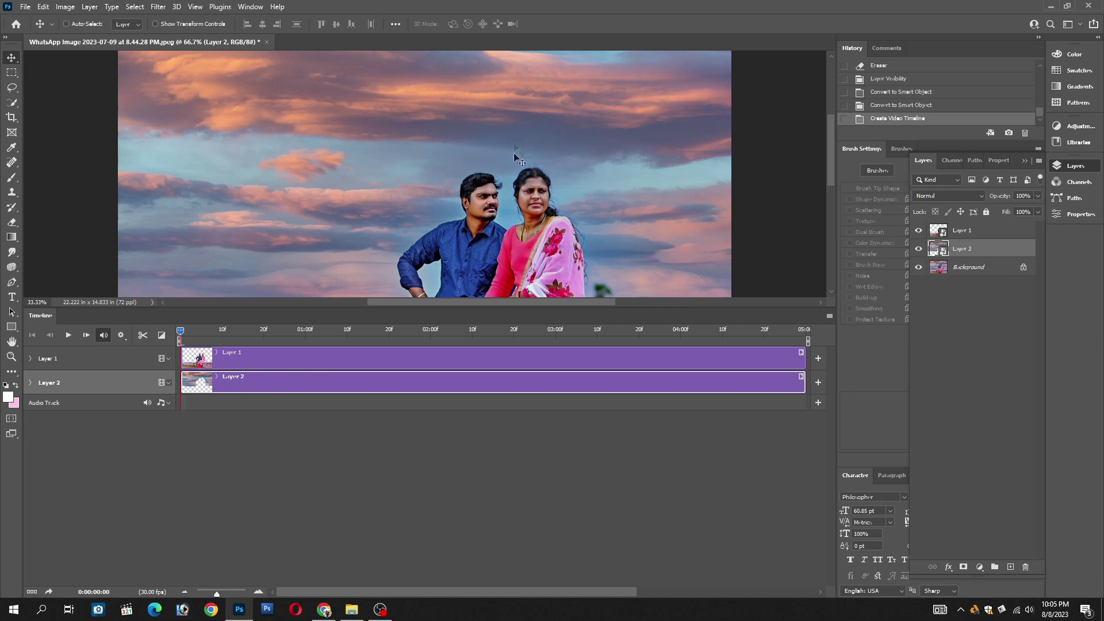
{"action": "left_click", "coordinate": [31, 383]}
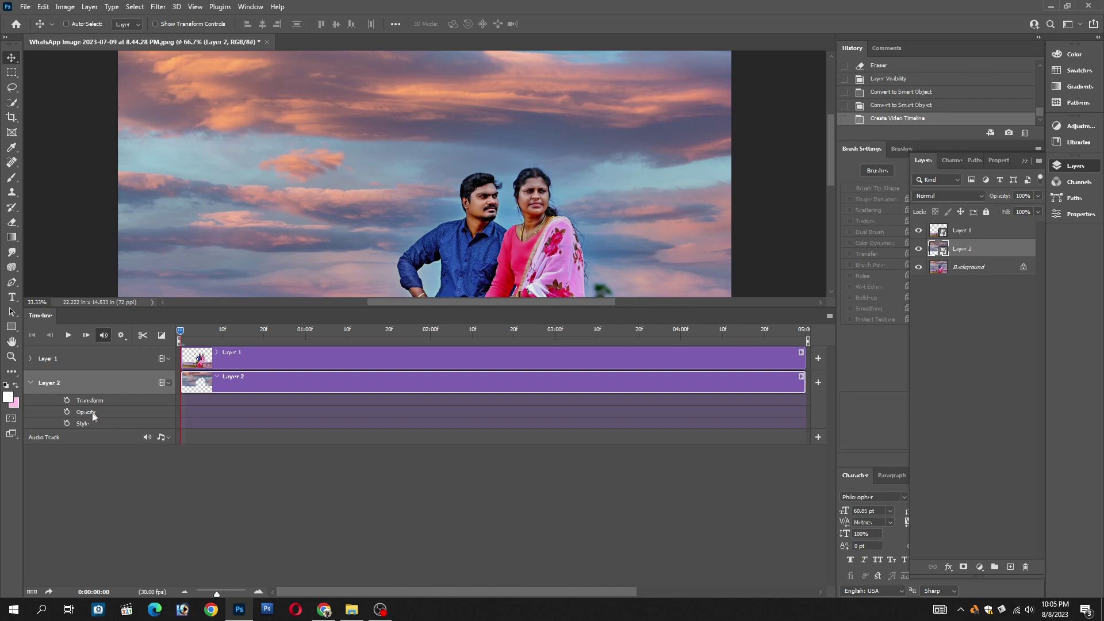
{"action": "left_click", "coordinate": [67, 401]}
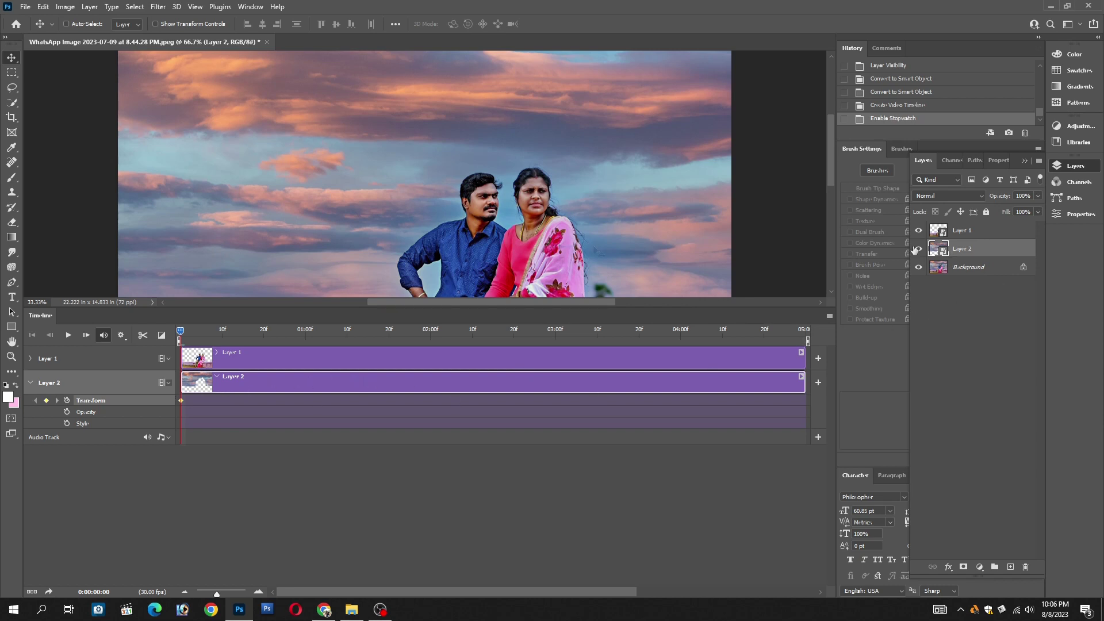
Step: Skew Layer 2's top-left corner out to the left for the starting Transform keyframe
{"action": "key", "text": "ctrl"}
{"action": "key", "text": "ctrl+t"}
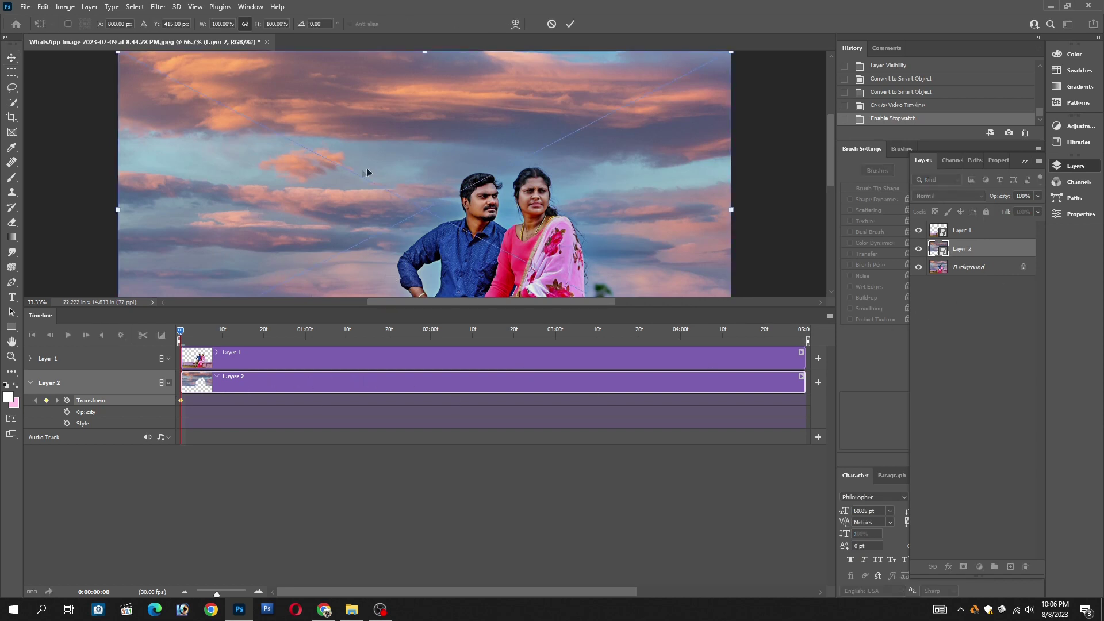
{"action": "key", "text": "ctrl+minus"}
{"action": "key", "text": "ctrl+minus"}
{"action": "right_click", "coordinate": [305, 130]}
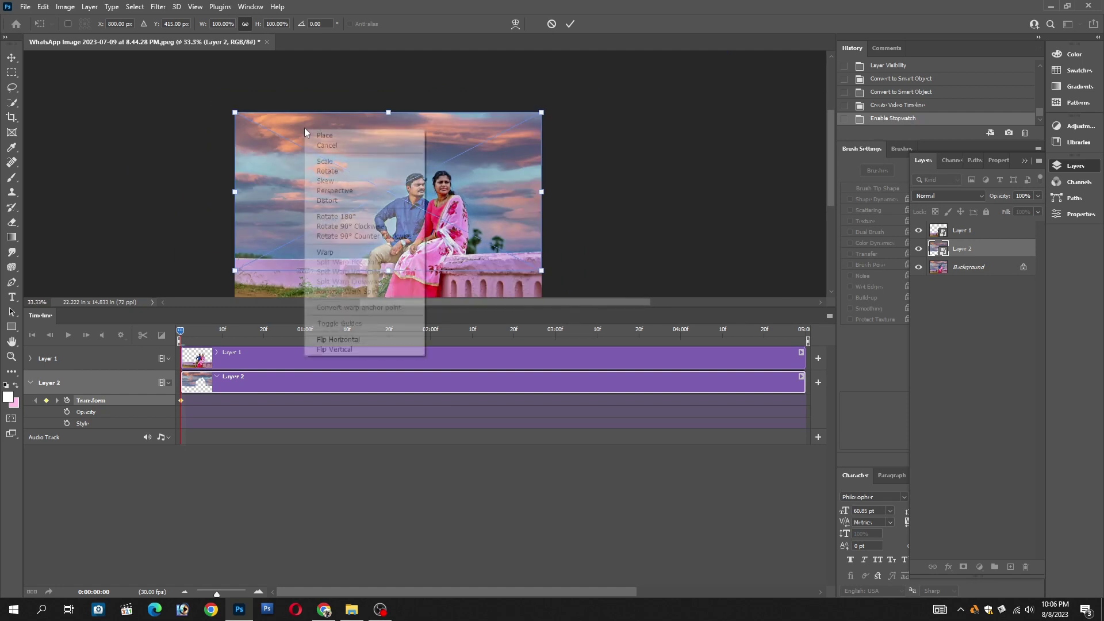
{"action": "left_click", "coordinate": [337, 181]}
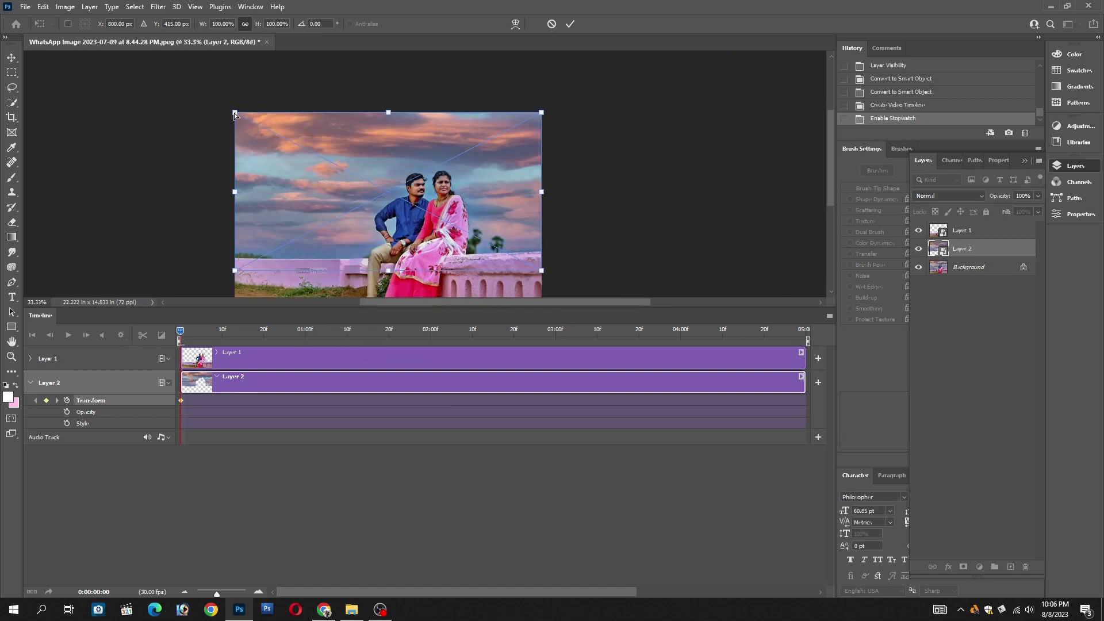
{"action": "left_click_drag", "start_coordinate": [235, 114], "coordinate": [210, 112]}
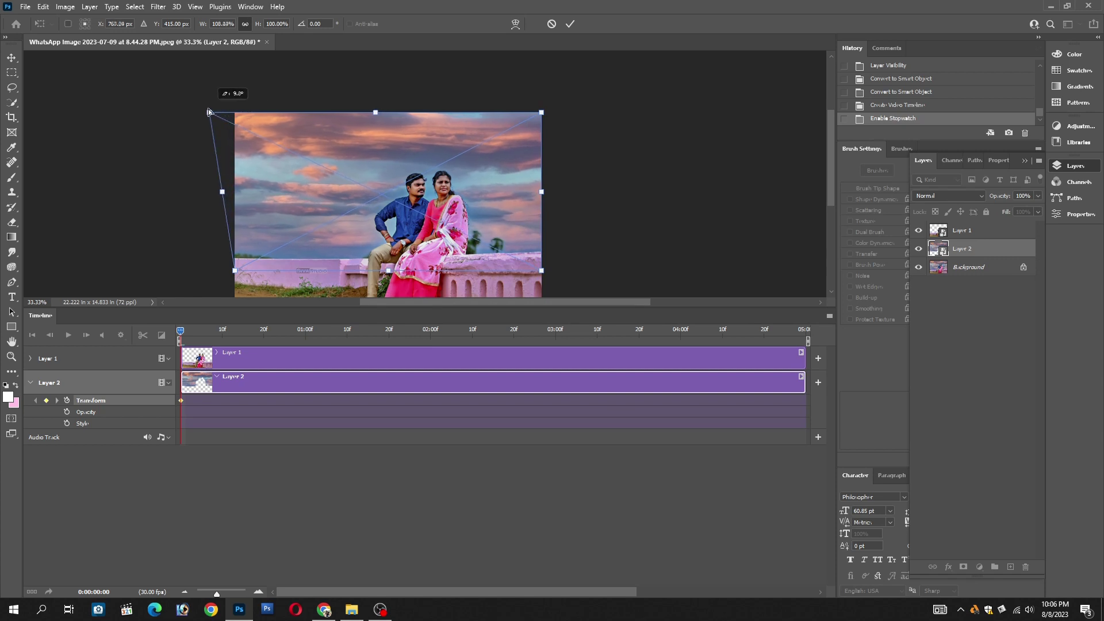
{"action": "key", "text": "Return"}
{"action": "left_click_drag", "start_coordinate": [180, 331], "coordinate": [532, 324]}
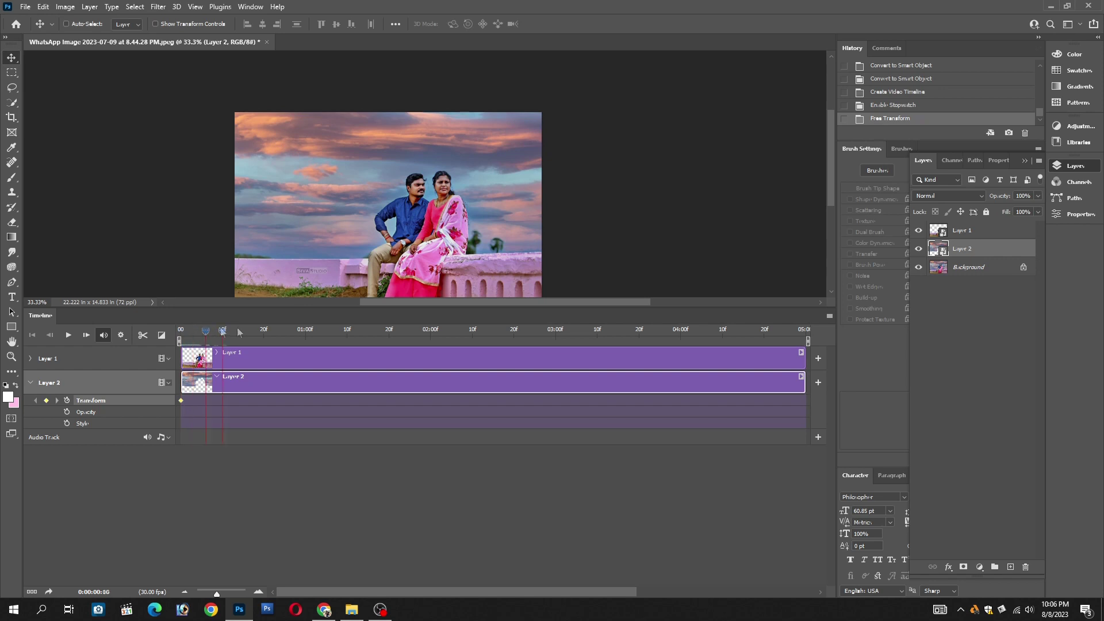
Step: Near 4 seconds, straighten the left corner and skew Layer 2's top-right corner rightward
{"action": "left_click_drag", "start_coordinate": [752, 319], "coordinate": [814, 320]}
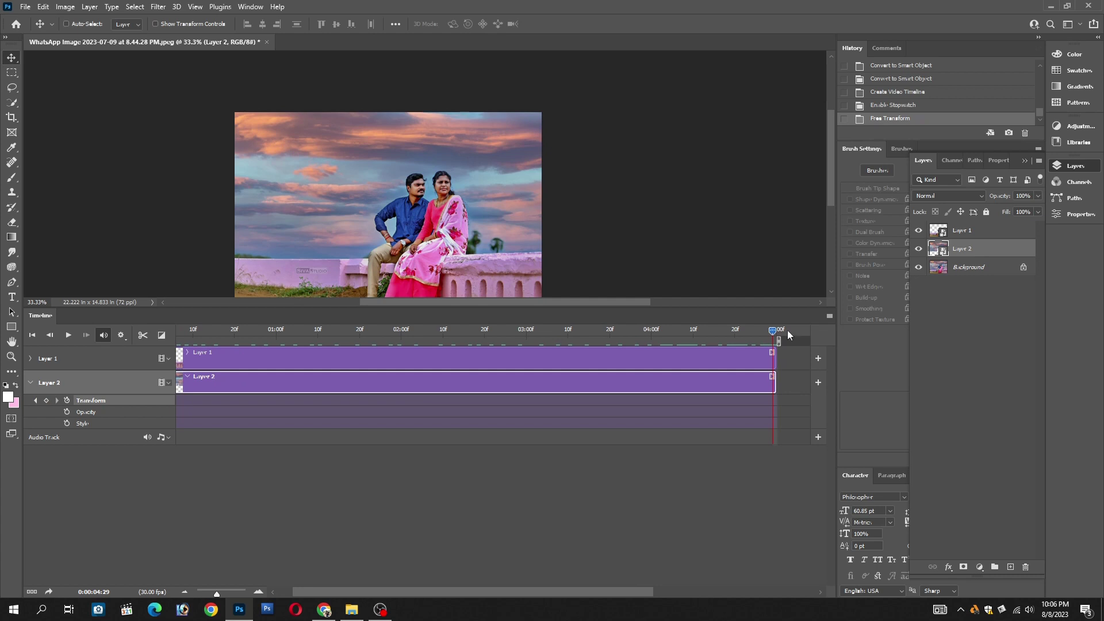
{"action": "key", "text": "ctrl"}
{"action": "key", "text": "ctrl+t"}
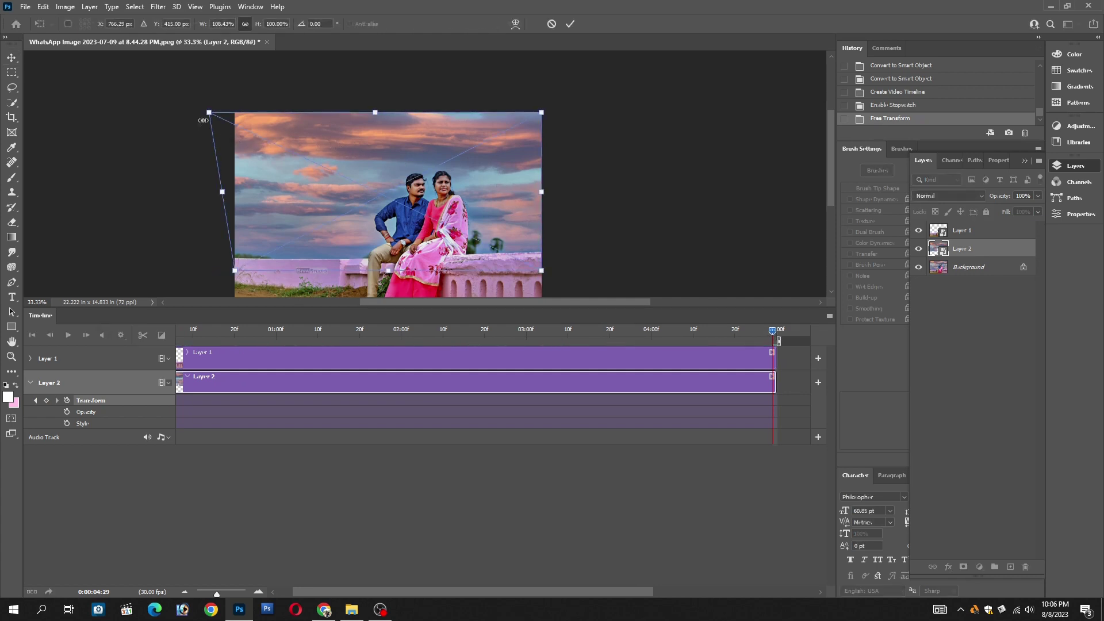
{"action": "left_click_drag", "start_coordinate": [209, 115], "coordinate": [233, 112]}
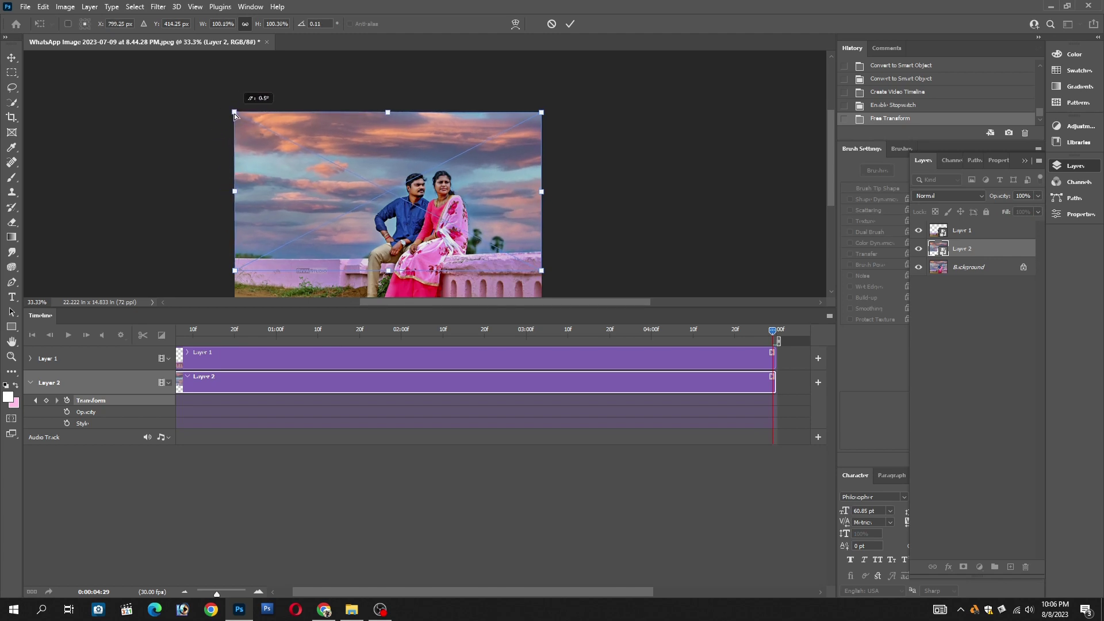
{"action": "right_click", "coordinate": [539, 115]}
{"action": "left_click", "coordinate": [558, 166]}
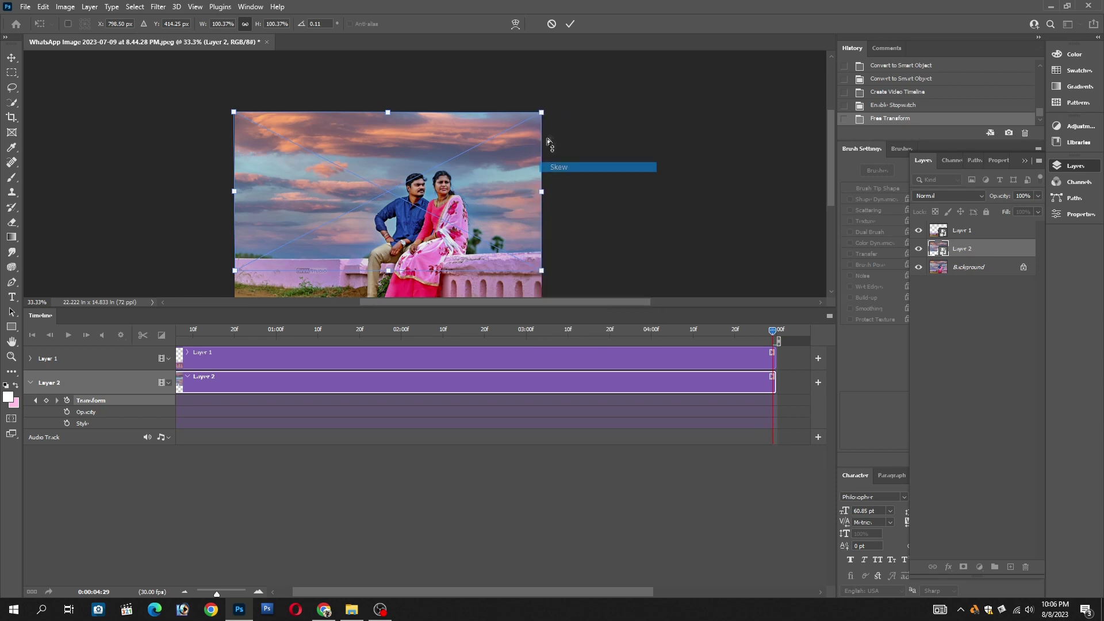
{"action": "left_click_drag", "start_coordinate": [543, 115], "coordinate": [565, 114]}
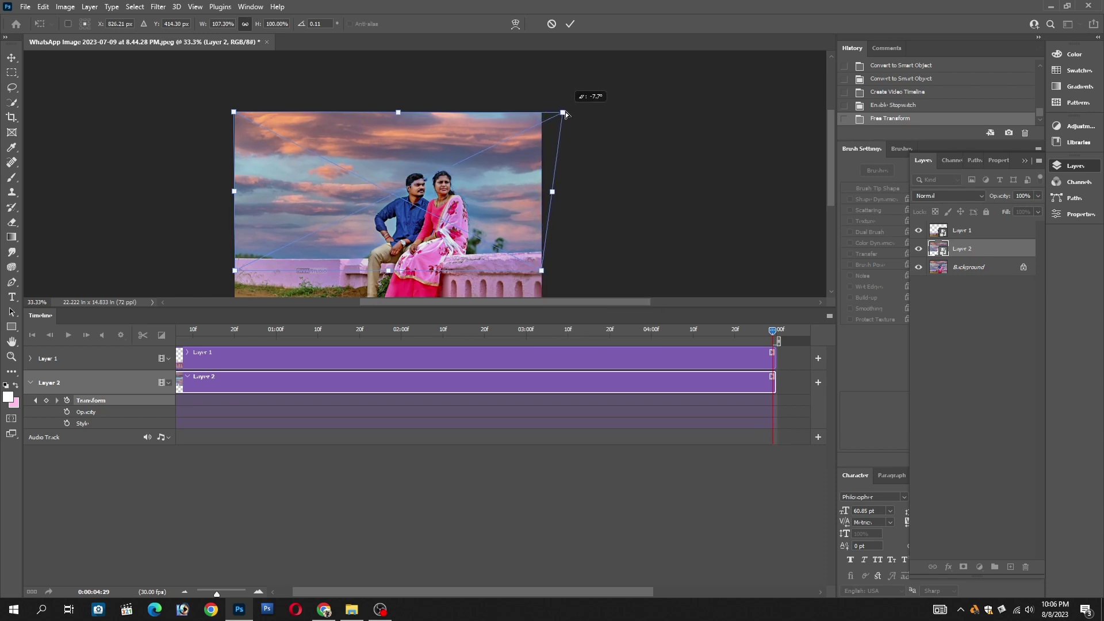
{"action": "key", "text": "Return"}
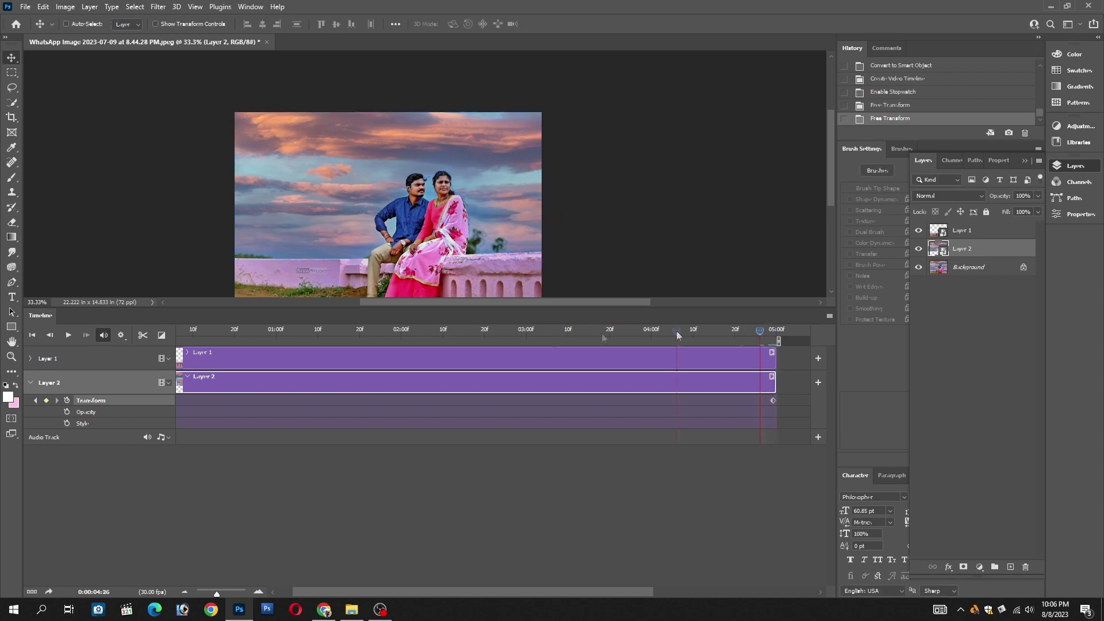
Step: Play back the skewing sky animation, then open Render Video from the timeline menu
{"action": "key", "text": "space"}
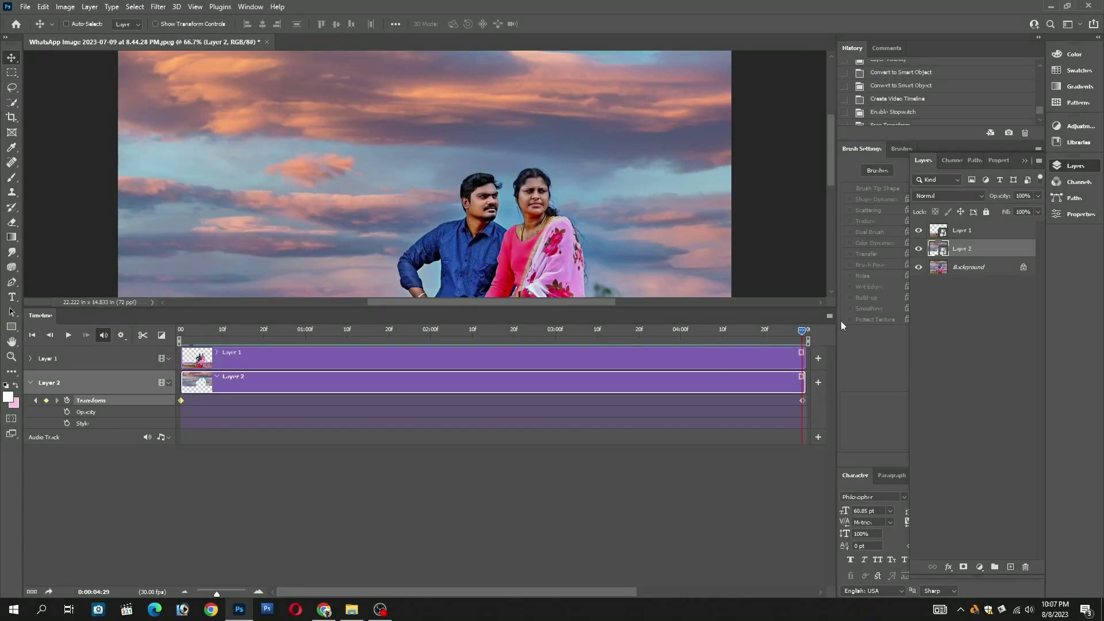
{"action": "left_click", "coordinate": [829, 316]}
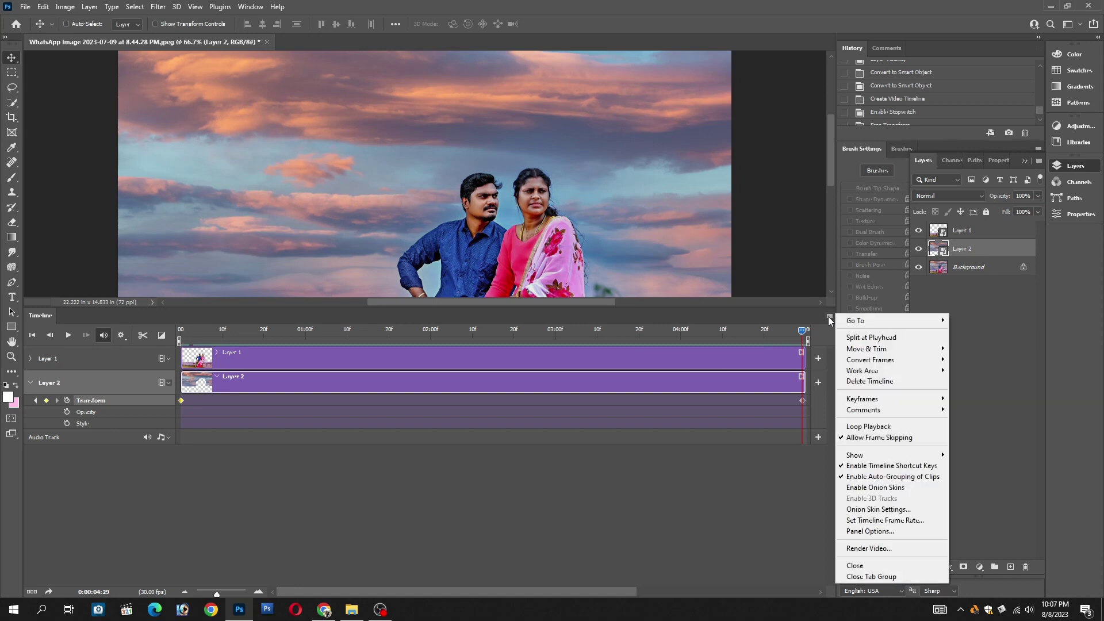
{"action": "left_click", "coordinate": [869, 548]}
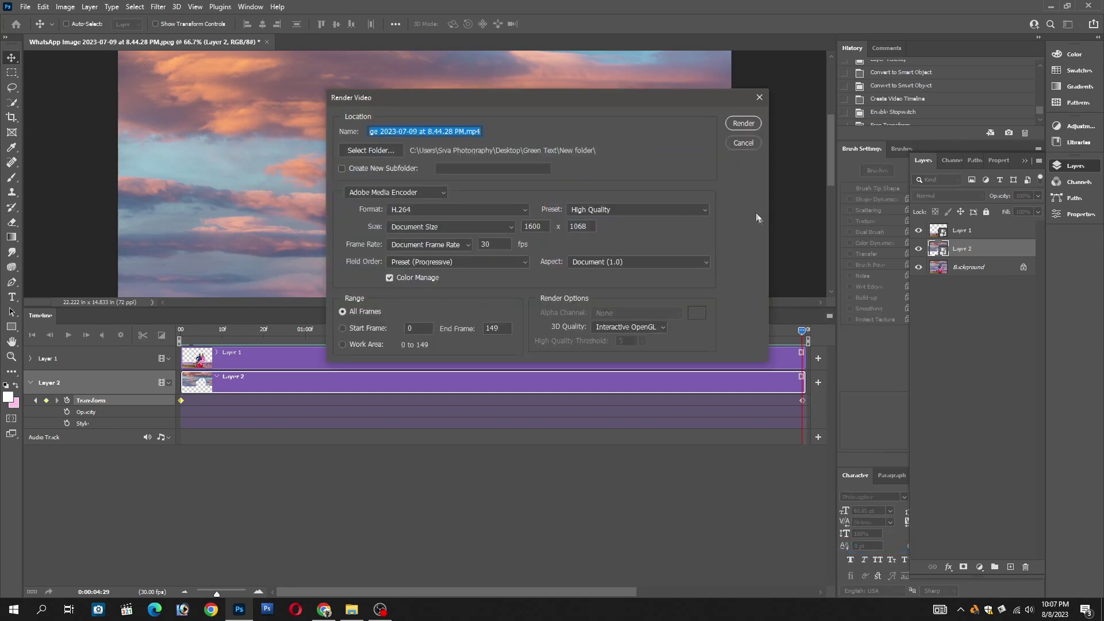
Step: Render the video as 001 into Desktop\Green Text, overwriting the existing 001.mp4
{"action": "left_click_drag", "start_coordinate": [466, 107], "coordinate": [360, 106]}
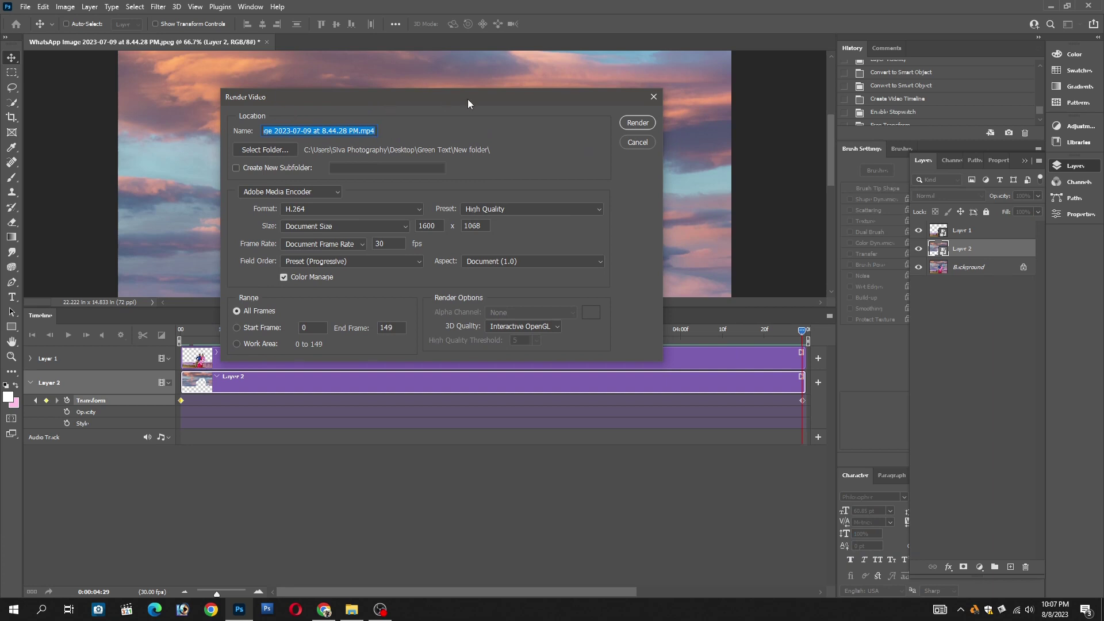
{"action": "type", "text": "001"}
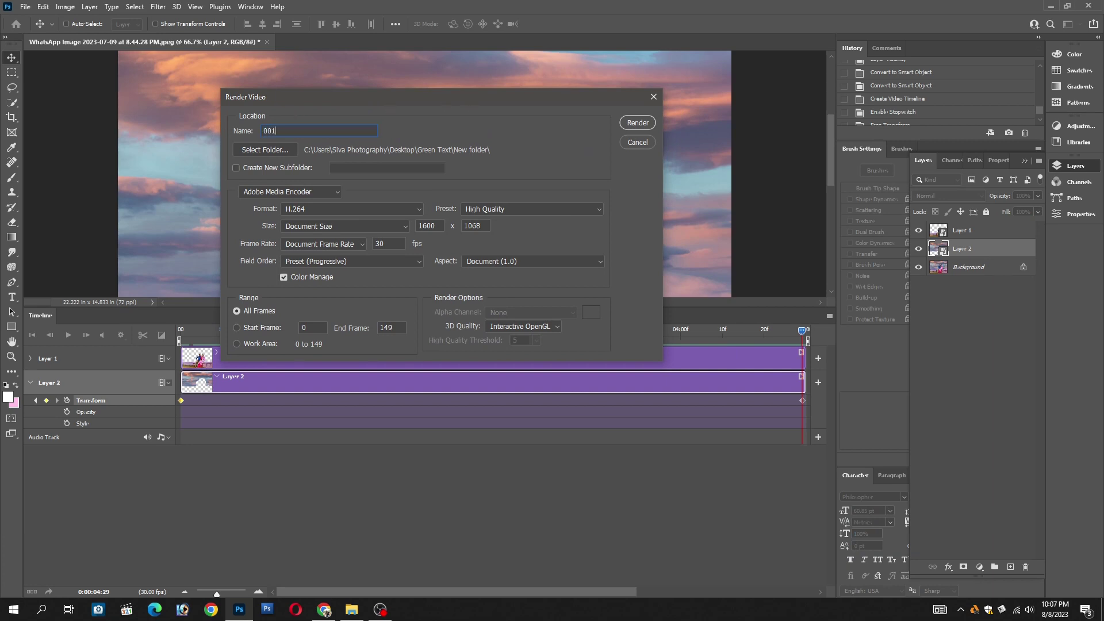
{"action": "left_click", "coordinate": [271, 151]}
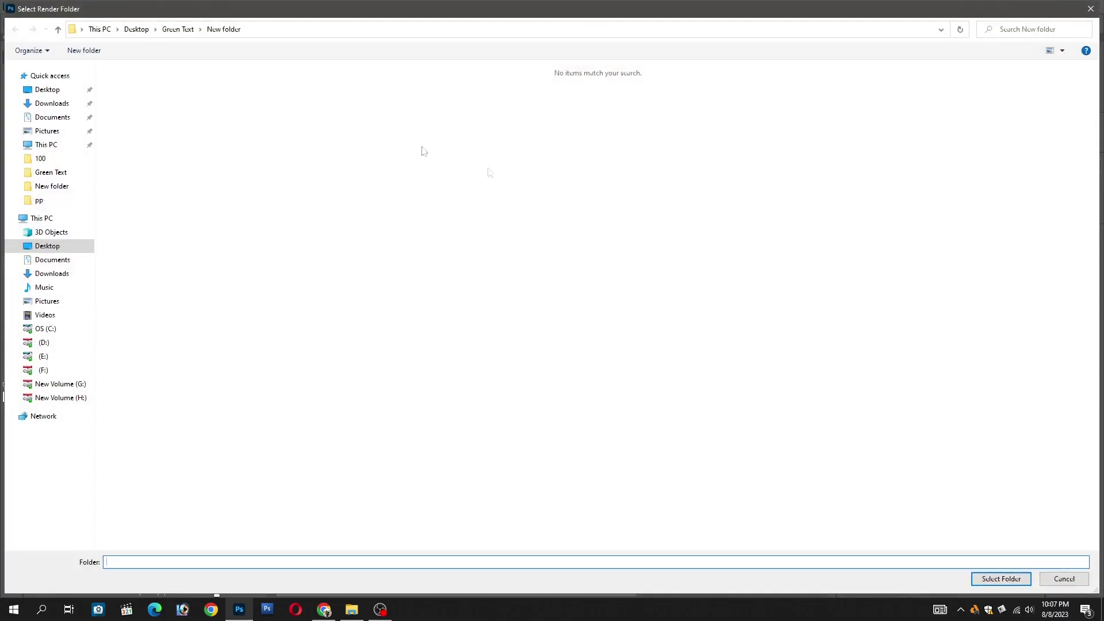
{"action": "left_click", "coordinate": [68, 92]}
{"action": "left_click", "coordinate": [197, 95]}
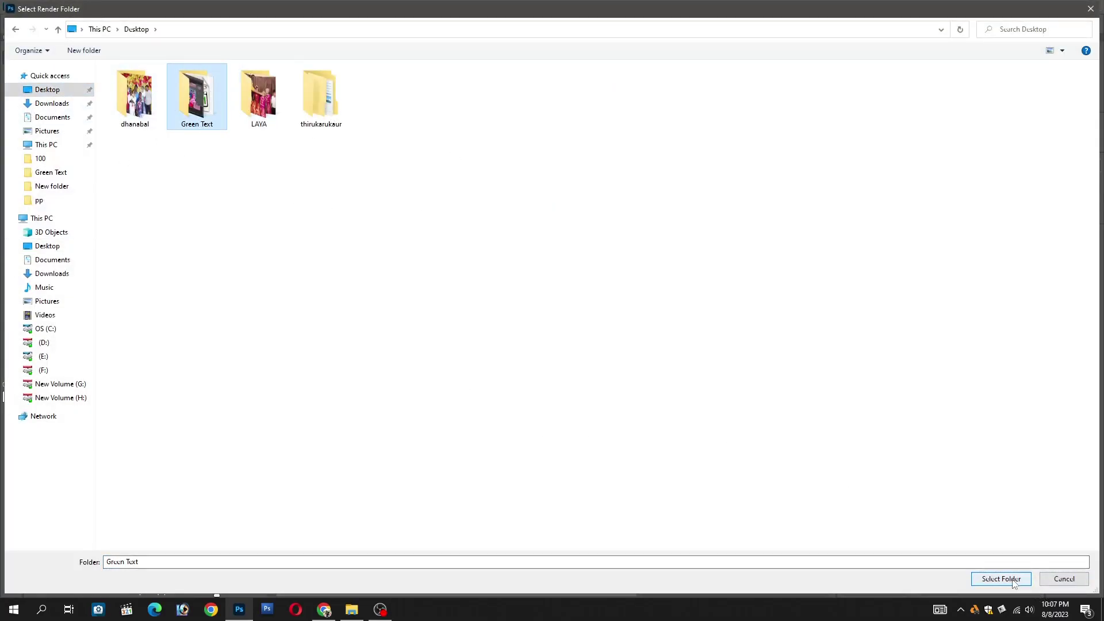
{"action": "left_click", "coordinate": [1015, 582]}
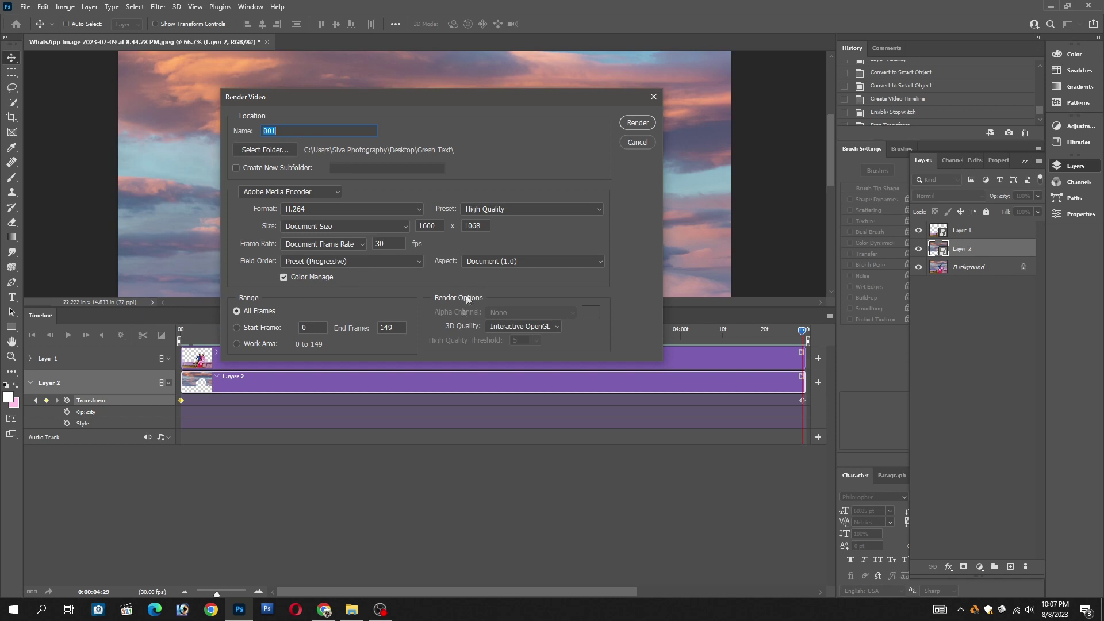
{"action": "left_click", "coordinate": [638, 124]}
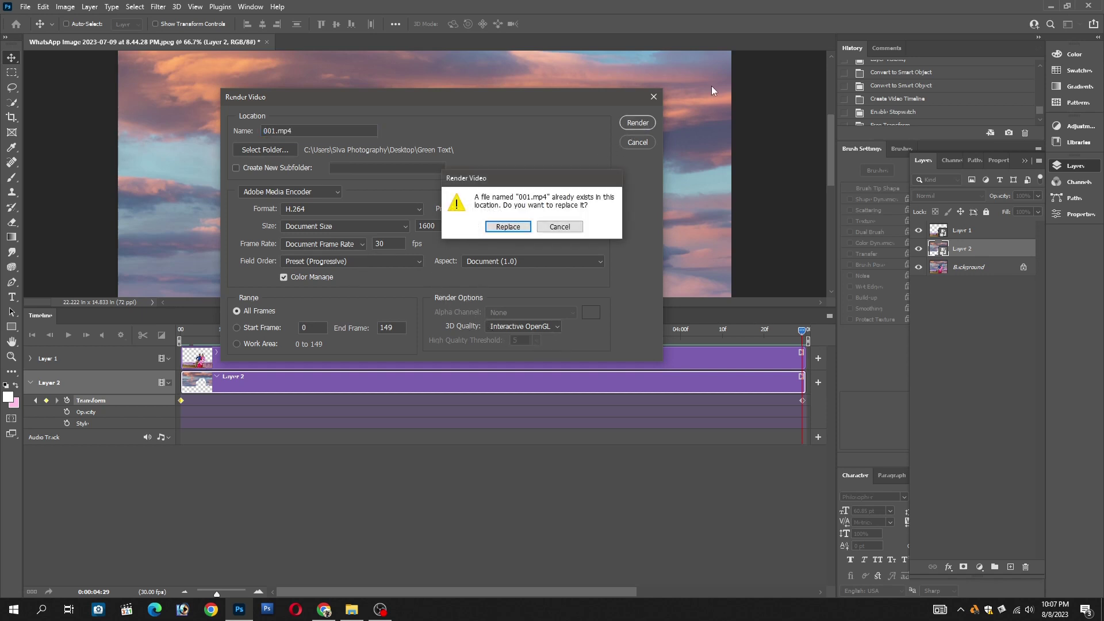
{"action": "left_click", "coordinate": [508, 227]}
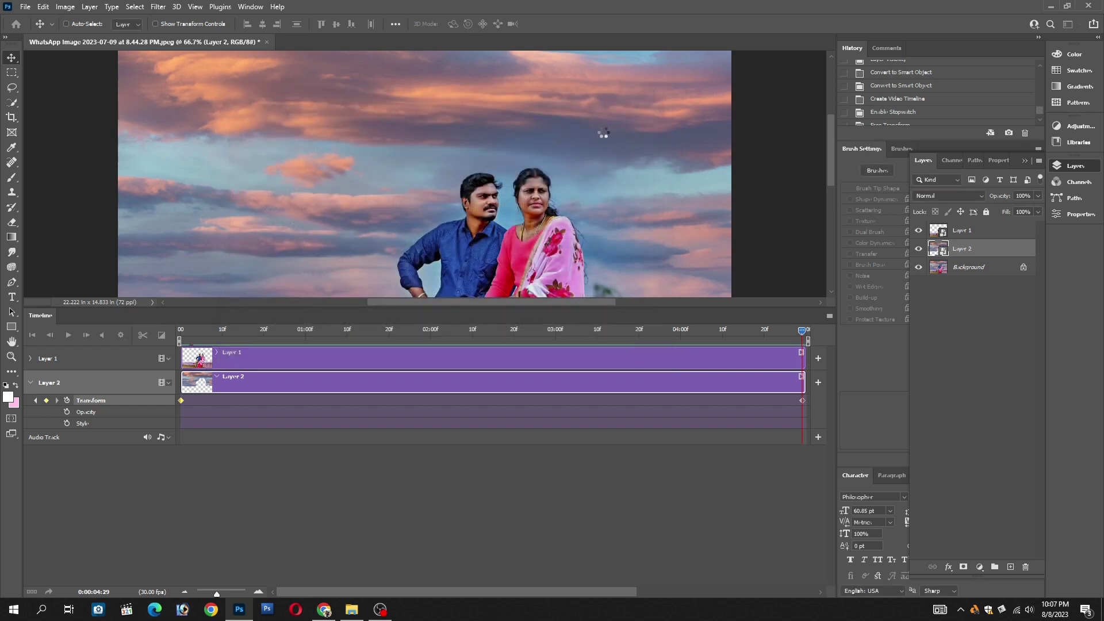
Step: Play 001.mp4 from the Desktop's Green Text folder, then switch back to Photoshop
{"action": "left_click", "coordinate": [236, 610]}
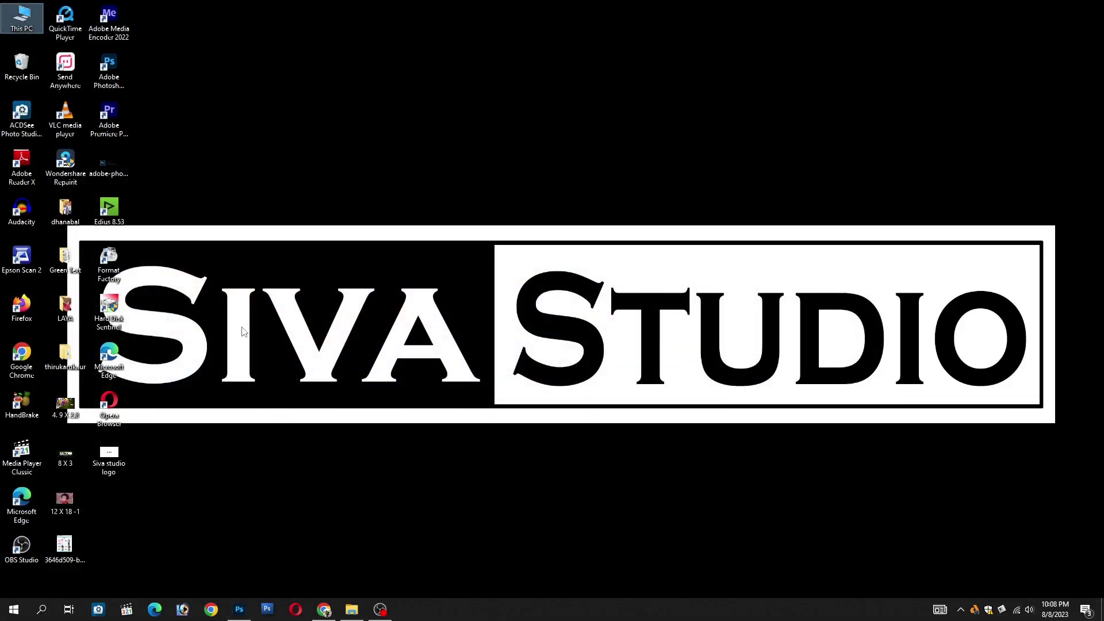
{"action": "double_click", "coordinate": [65, 258]}
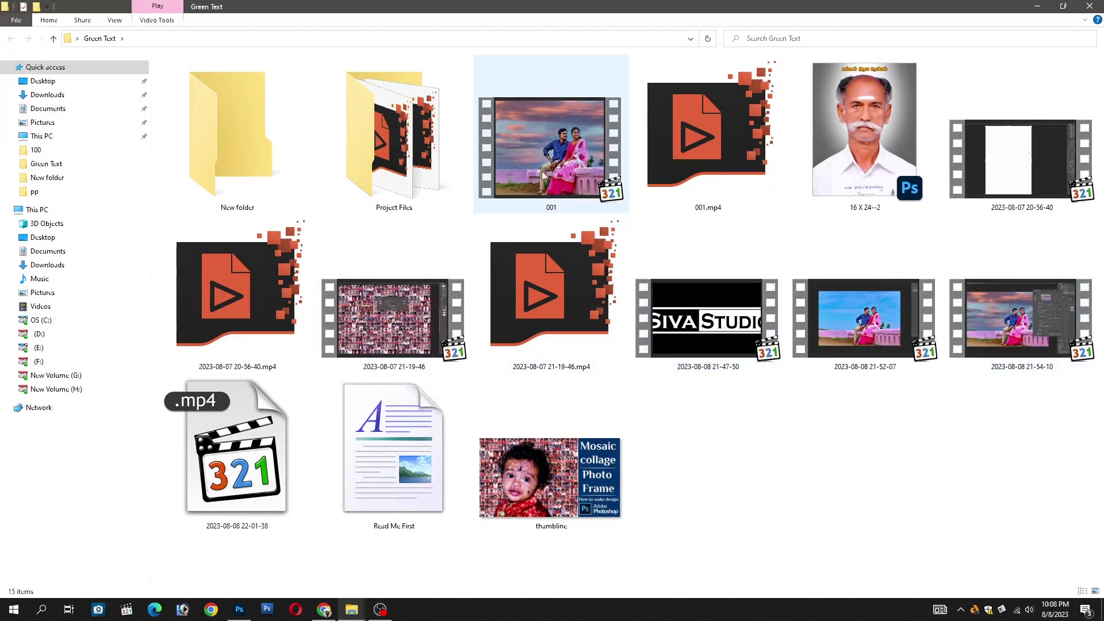
{"action": "double_click", "coordinate": [541, 143]}
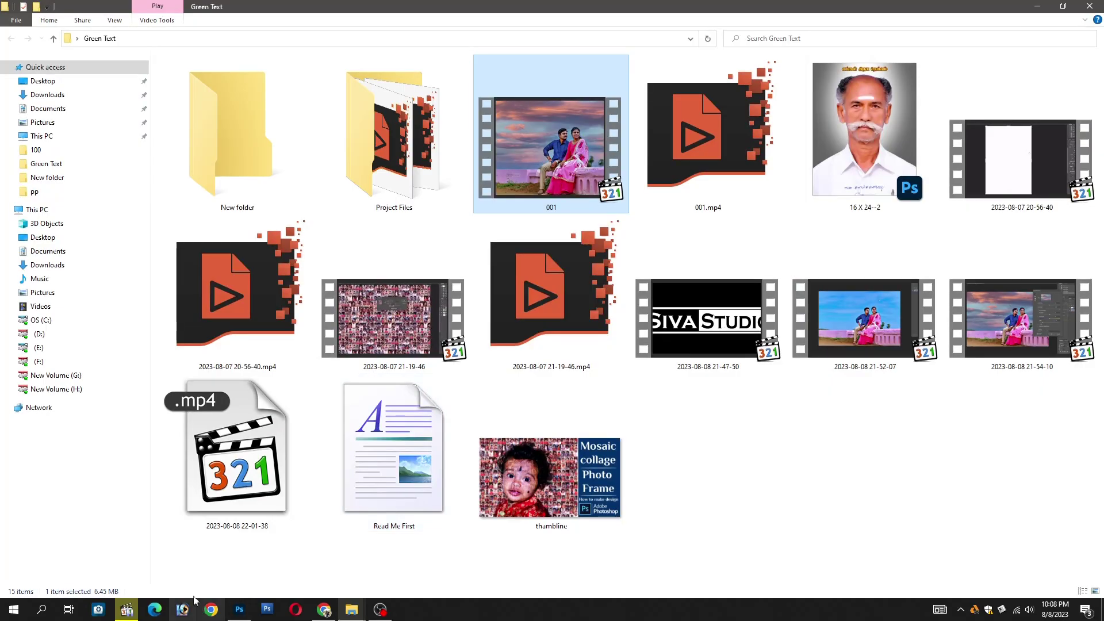
{"action": "left_click", "coordinate": [239, 611]}
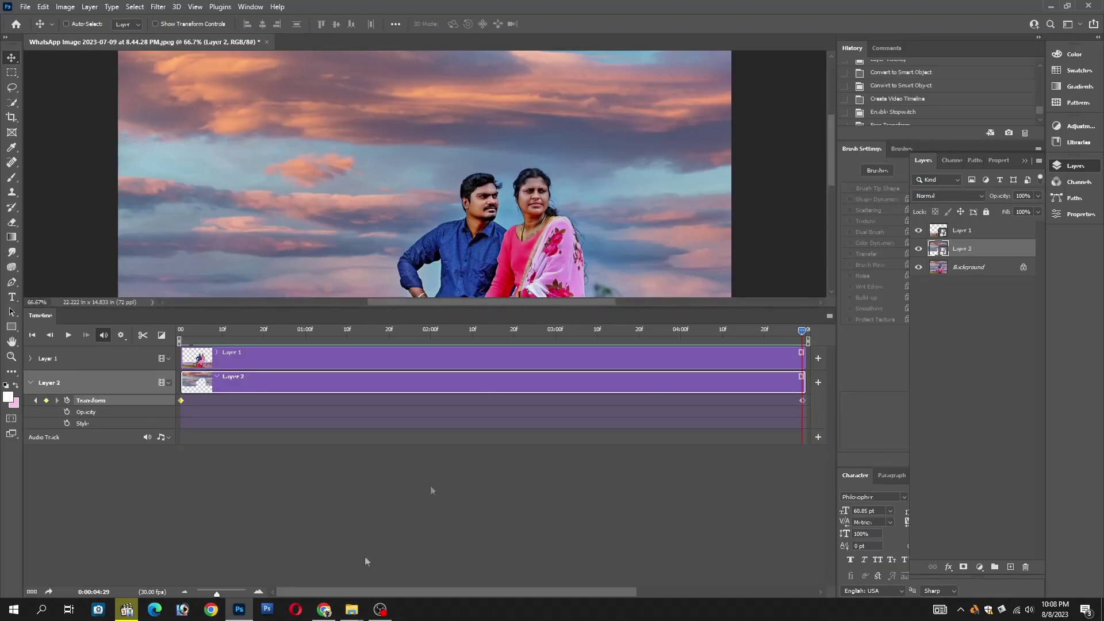